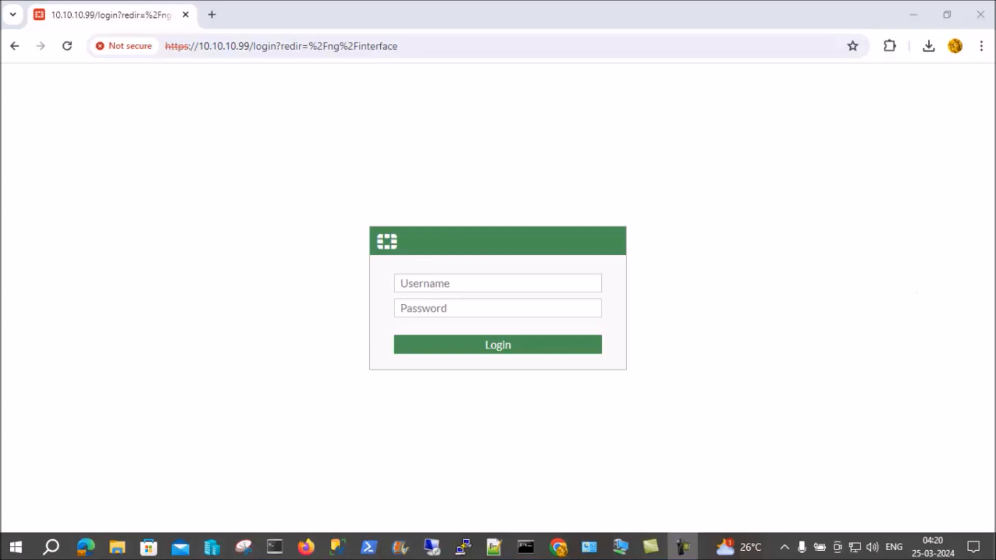
Log in to the FortiGate web interface with username admin and the account password
left_click(497, 283)
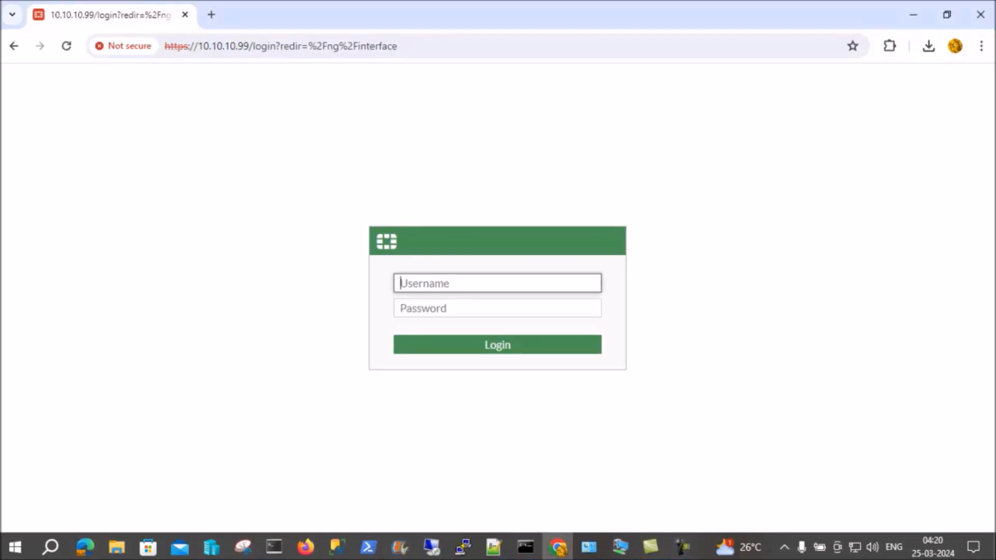
type("admin")
key("Tab")
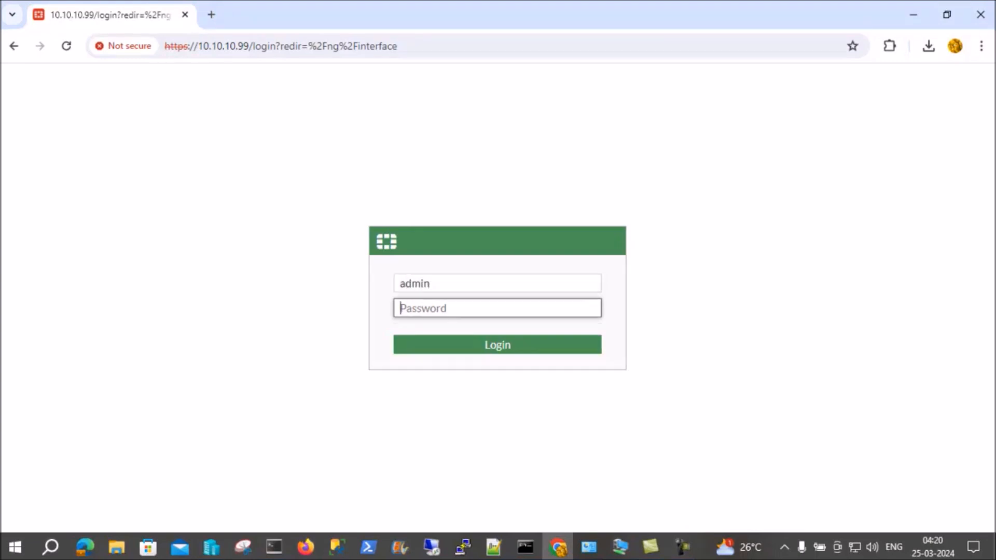
type("•••••••••")
key("Return")
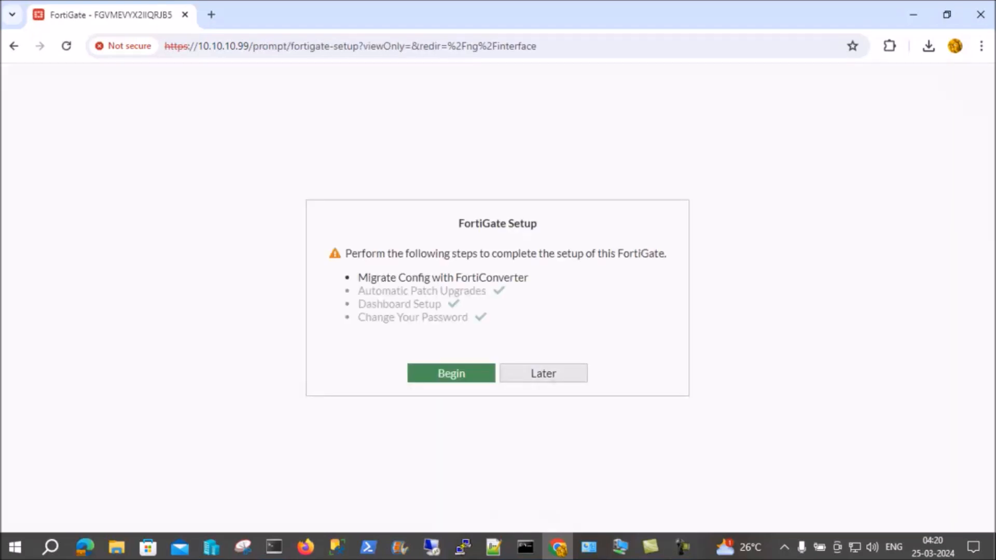
Postpone the FortiGate setup steps and dismiss the FortiOS 7.4 overview
left_click(544, 373)
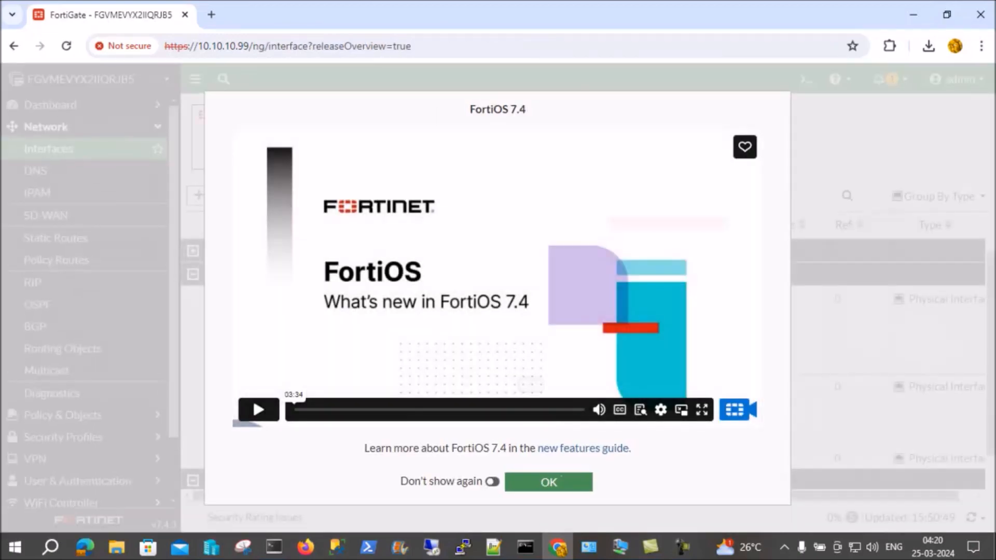
left_click(548, 482)
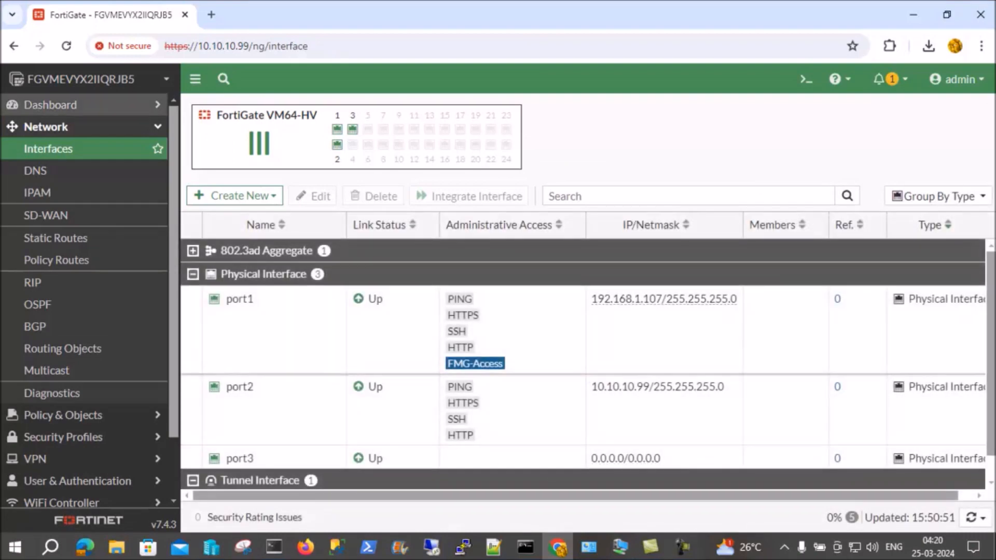
Open the dashboard Status page
left_click(50, 105)
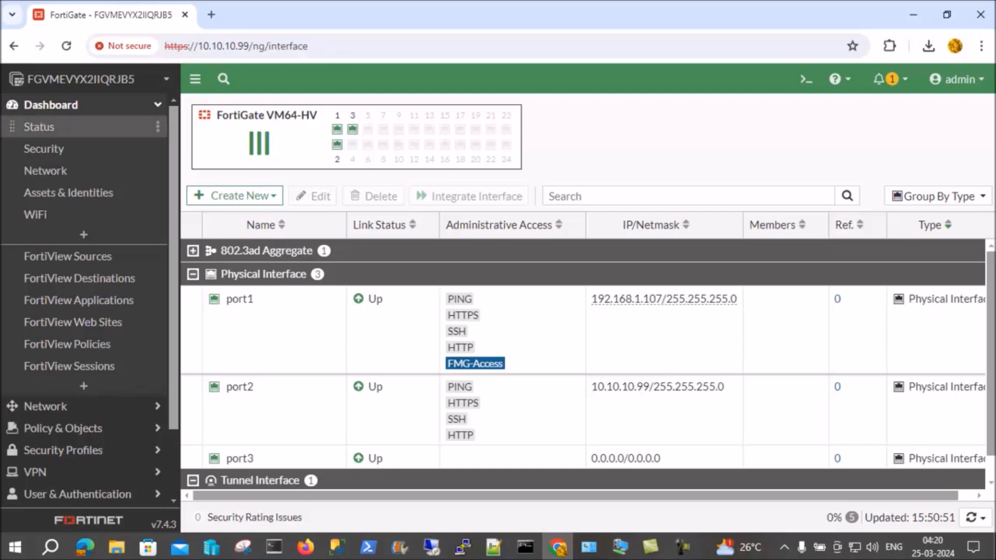
left_click(39, 127)
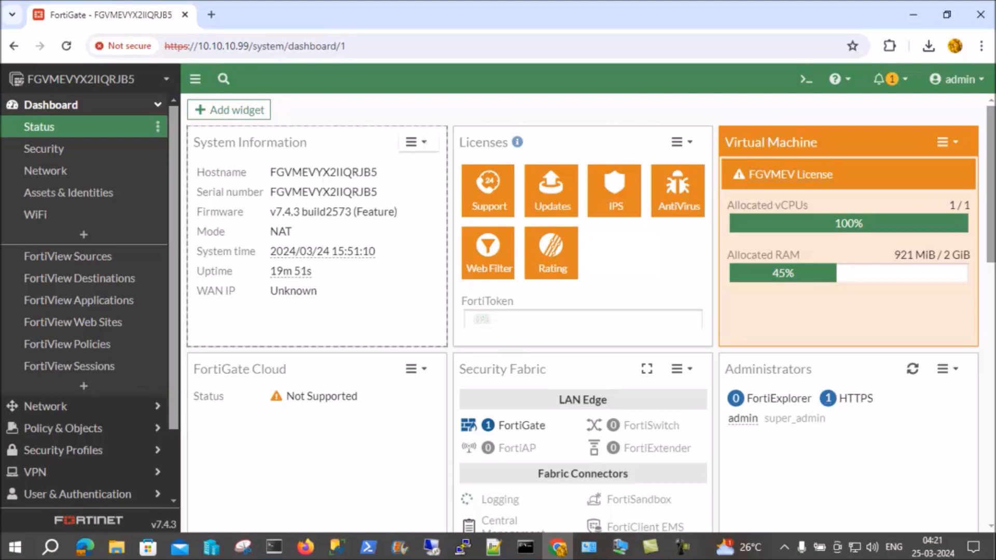
left_click(417, 142)
left_click(440, 181)
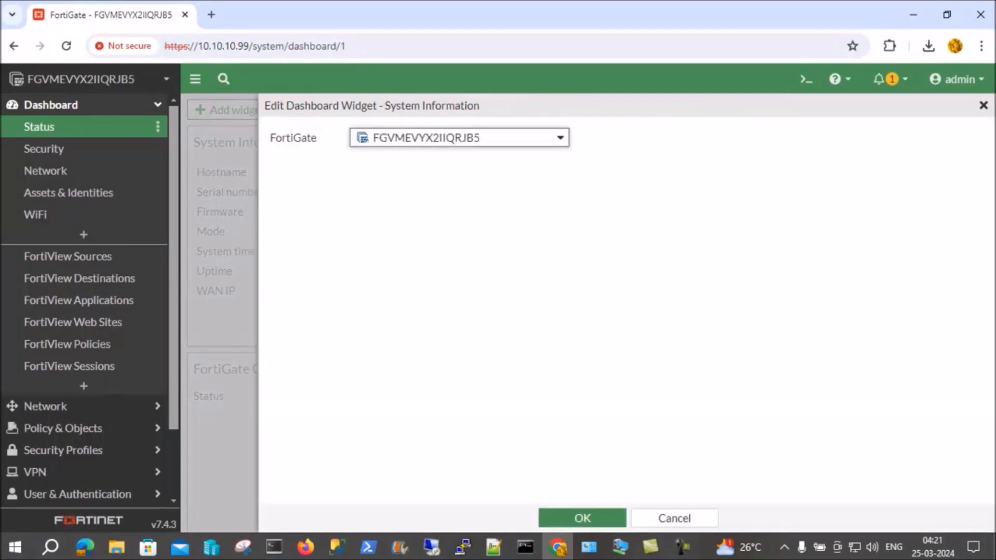
left_click(488, 138)
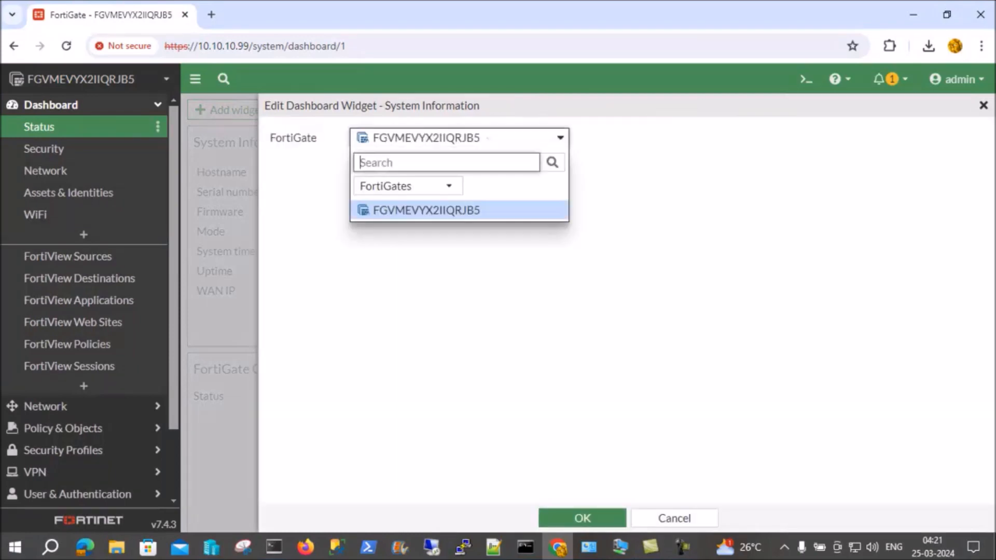
left_click(488, 139)
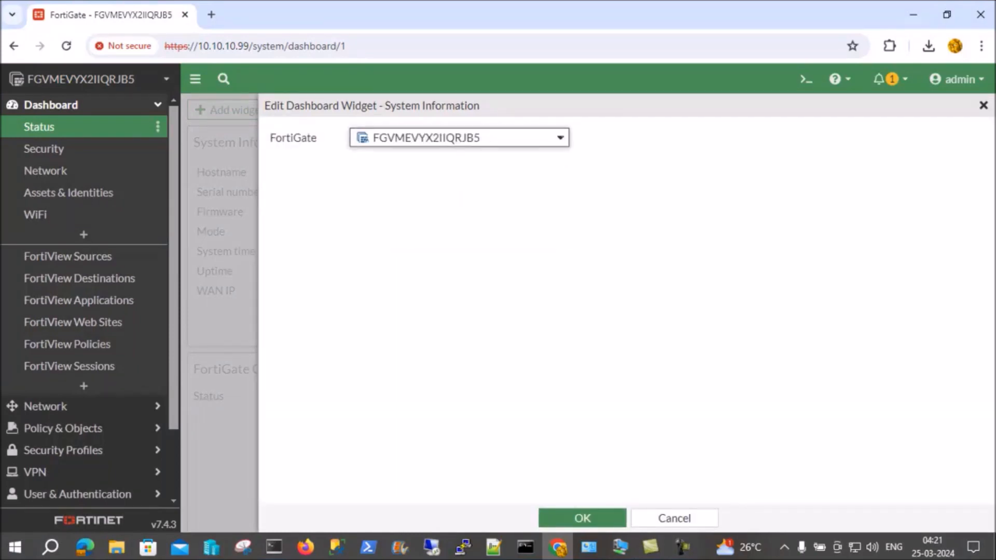
left_click(488, 138)
left_click(488, 138)
left_click(669, 519)
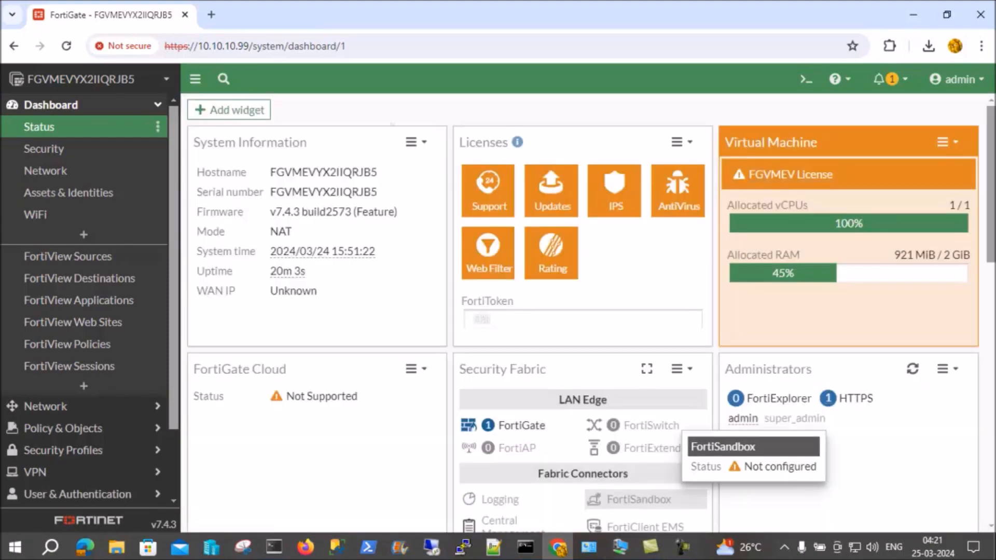
Open System Settings from the hostname entry in the System Information widget
left_click(336, 173)
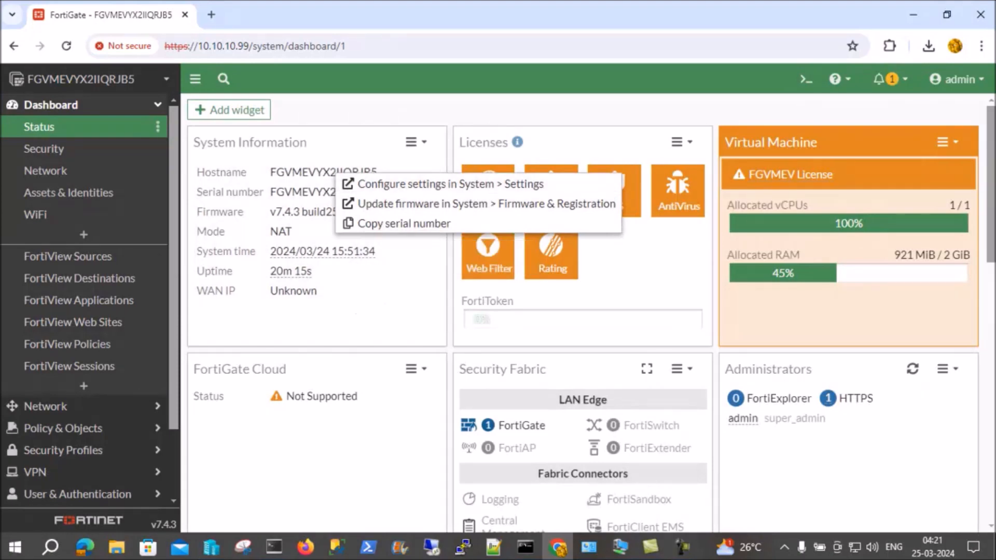
left_click(356, 311)
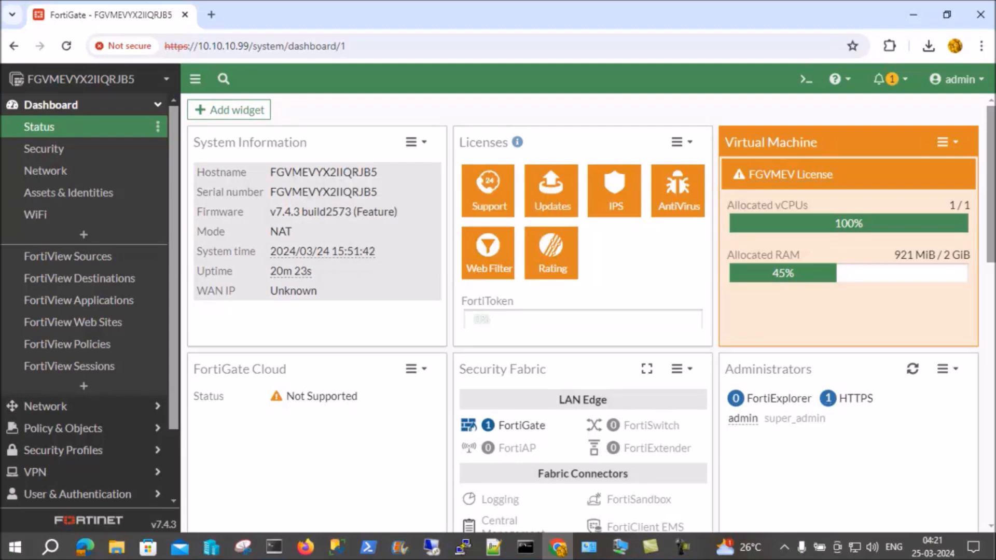
left_click(296, 173)
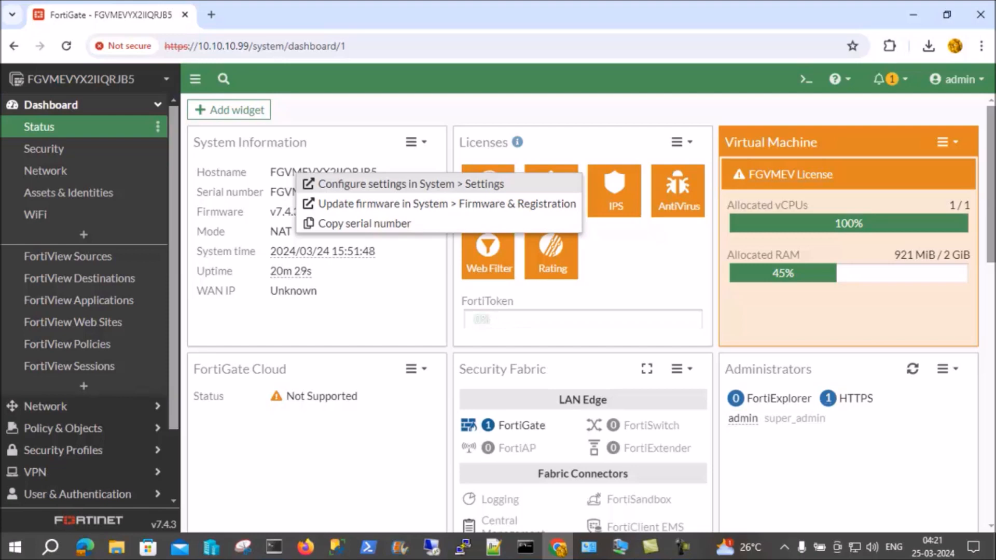
left_click(411, 185)
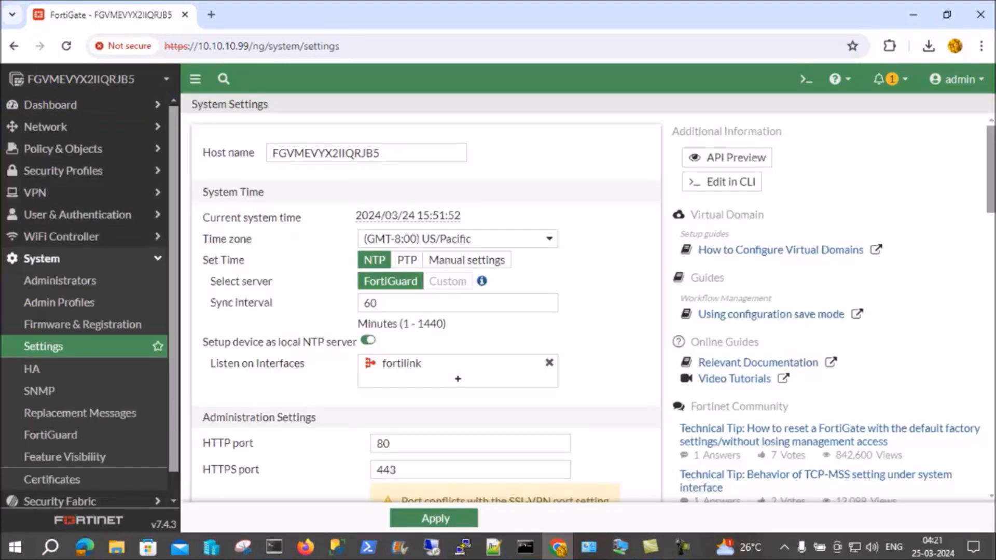
Replace the host name with FGW-Chennai-DC
left_click(387, 153)
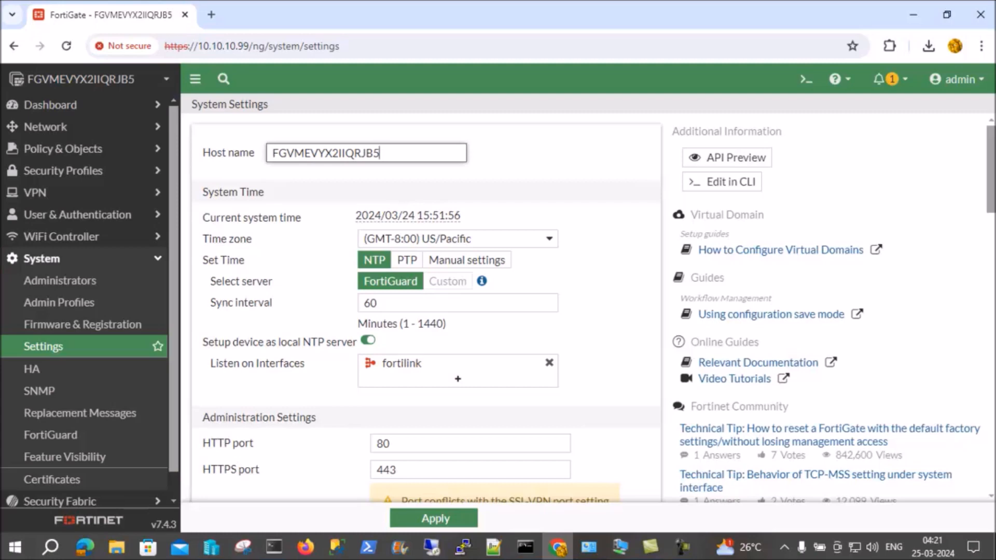
key("BackSpace")
key("BackSpace")
key("BackSpace")
key("BackSpace")
key("BackSpace")
key("BackSpace")
key("BackSpace")
key("BackSpace")
key("BackSpace")
key("BackSpace")
key("BackSpace")
key("BackSpace")
key("BackSpace")
key("BackSpace")
key("BackSpace")
key("BackSpace")
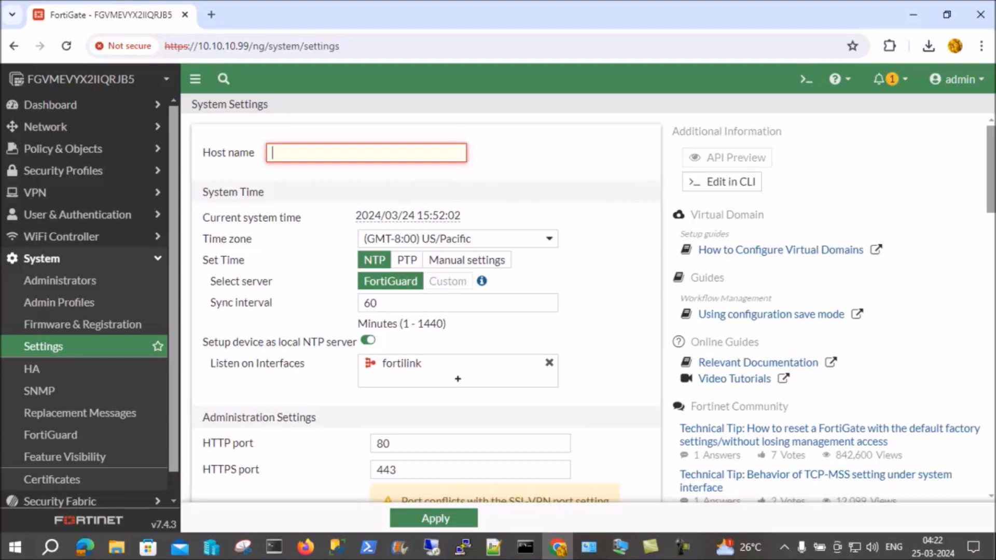
type("D")
key("BackSpace")
type("FG")
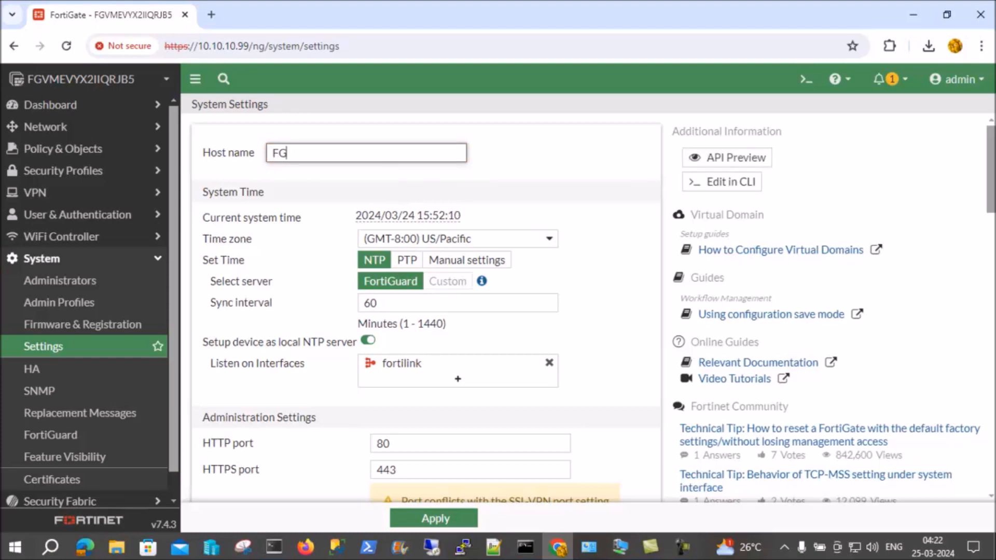
type("W-Chennai-")
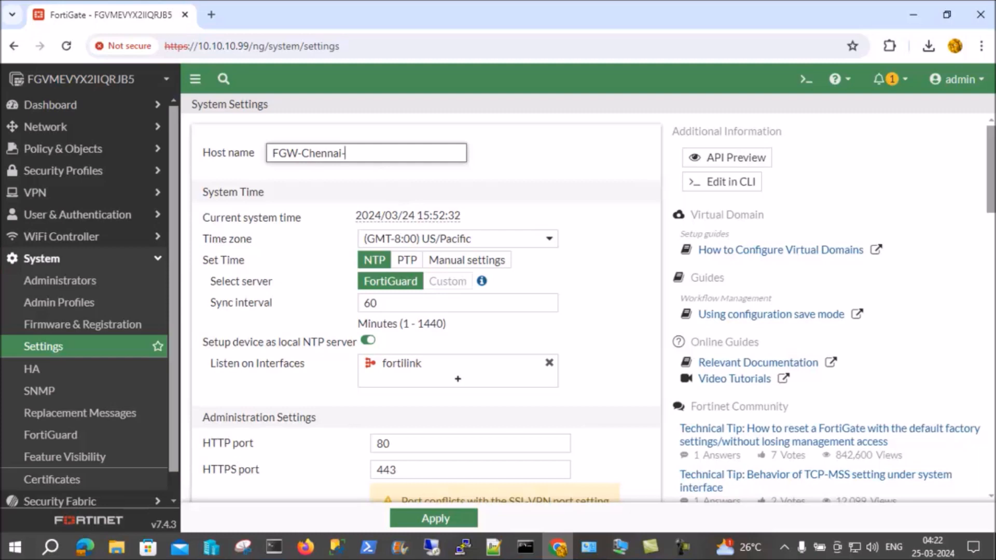
type("DC")
Set the time zone to (GMT+5:30) Asia/Kolkata
left_click(457, 239)
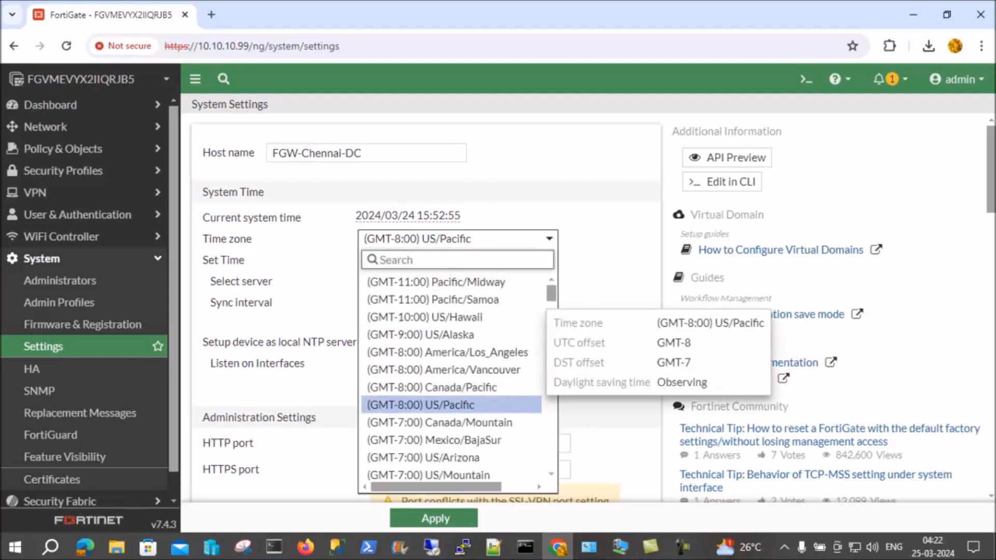
scroll(457, 405, "down", 1)
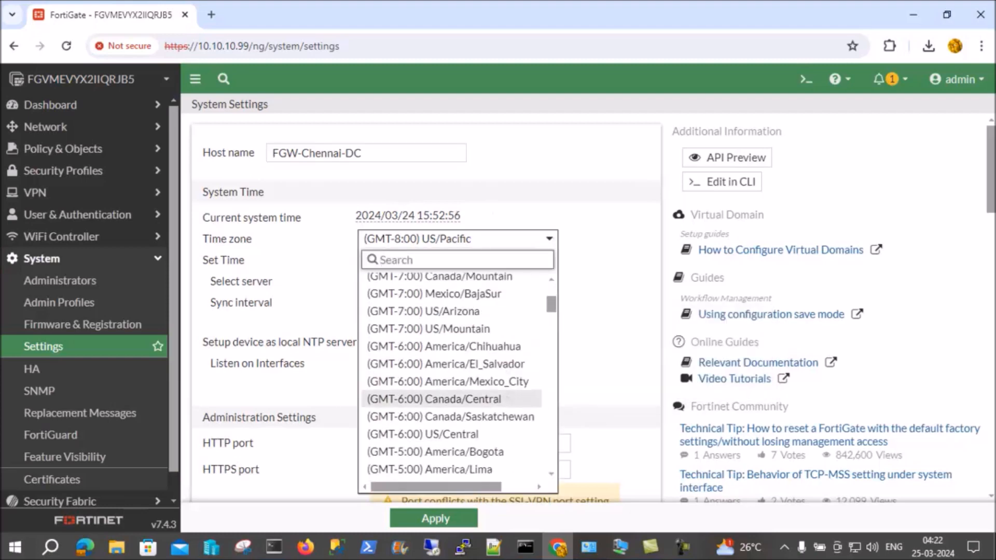
scroll(452, 417, "down", 10)
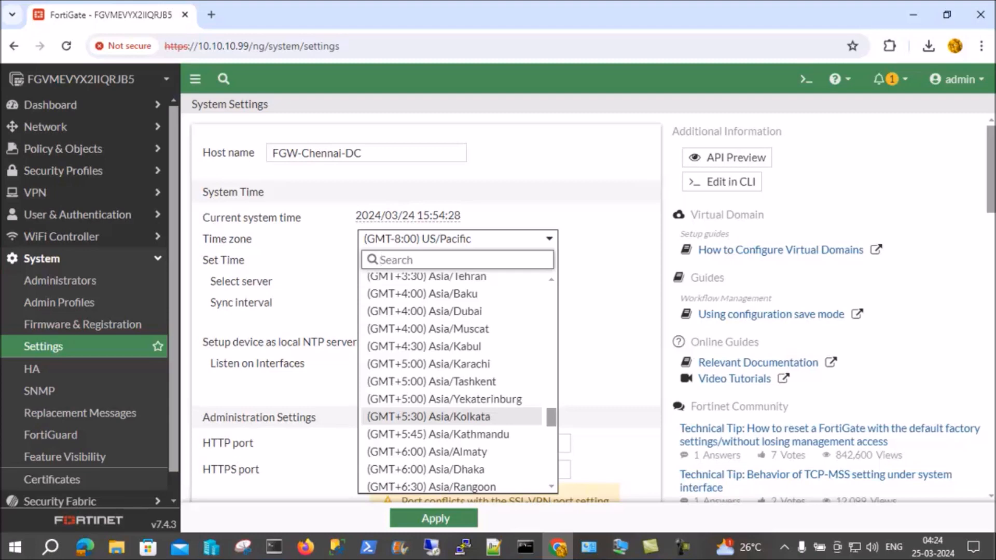
left_click(452, 417)
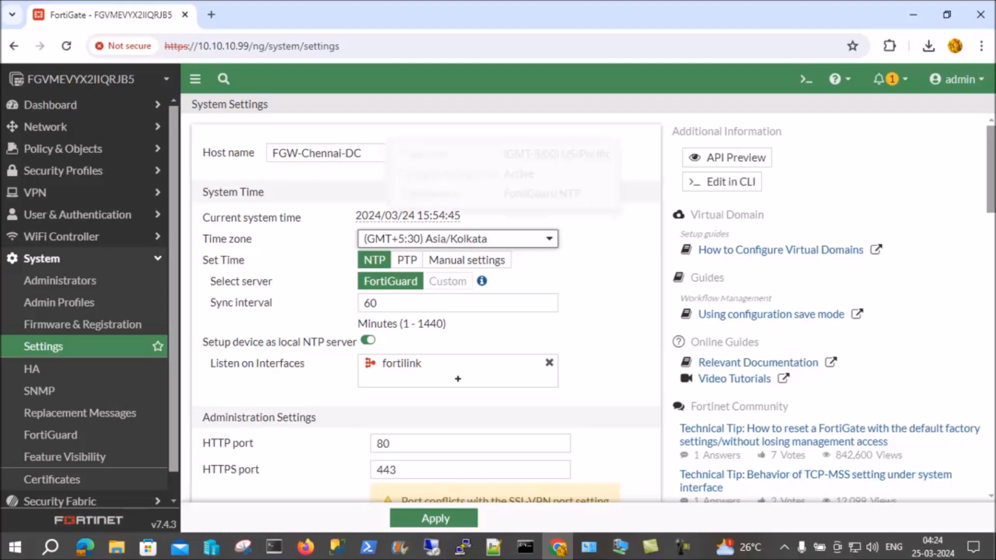
Review the remaining system settings further down the page
mouse_move(454, 239)
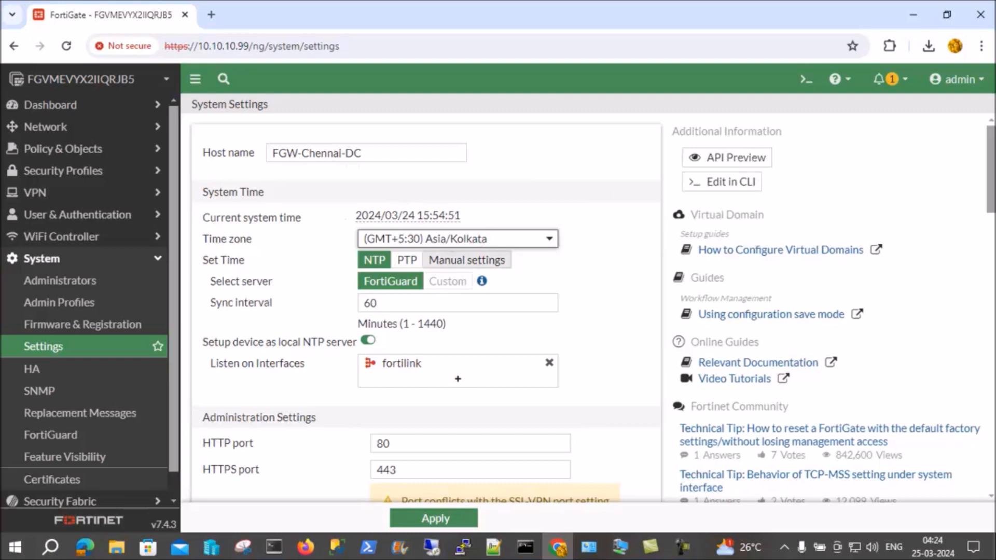
mouse_move(494, 239)
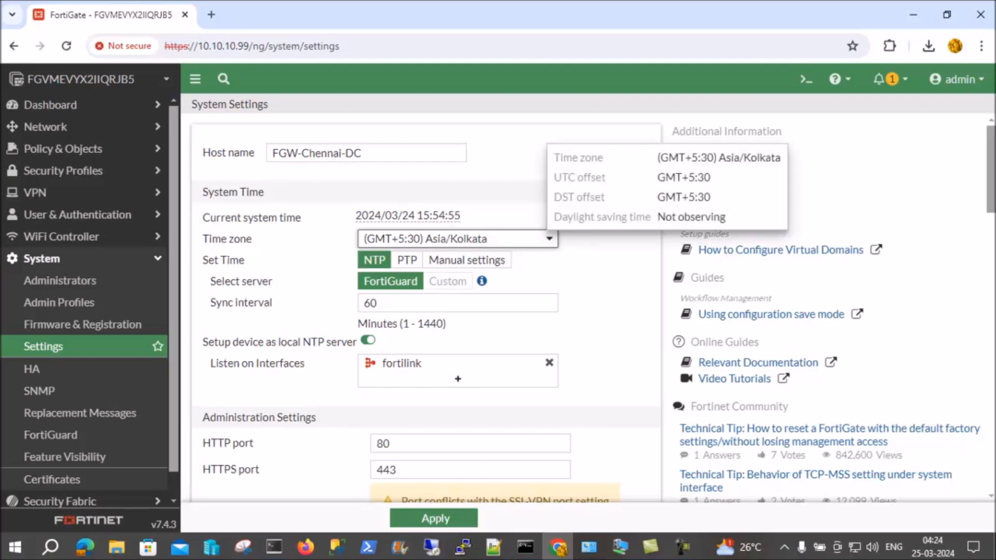
mouse_move(410, 216)
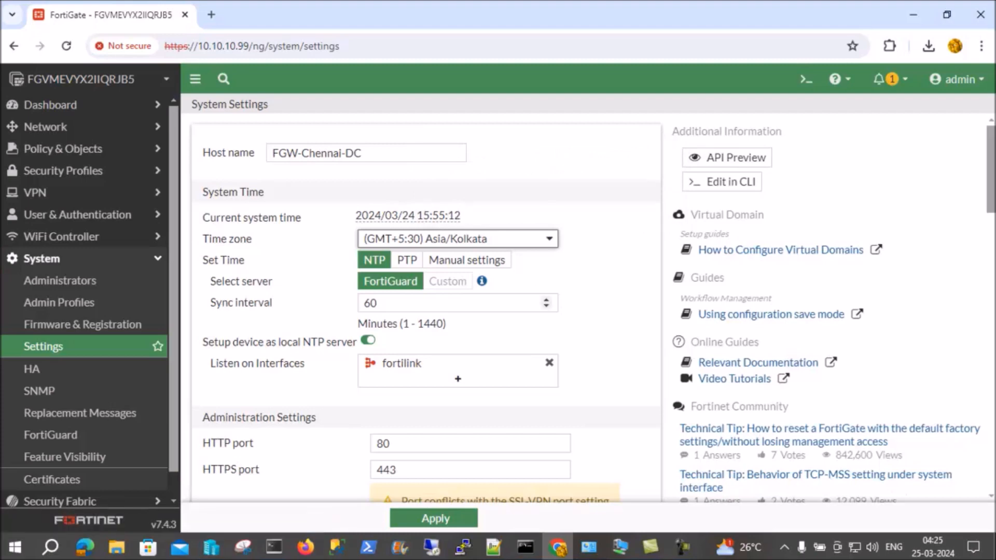
scroll(457, 298, "down", 3)
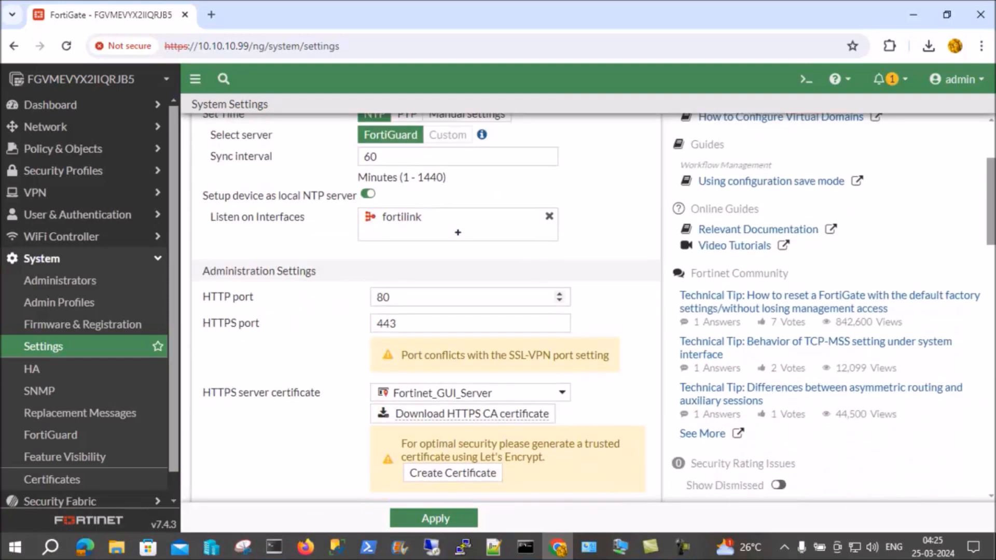
scroll(467, 321, "down", 2)
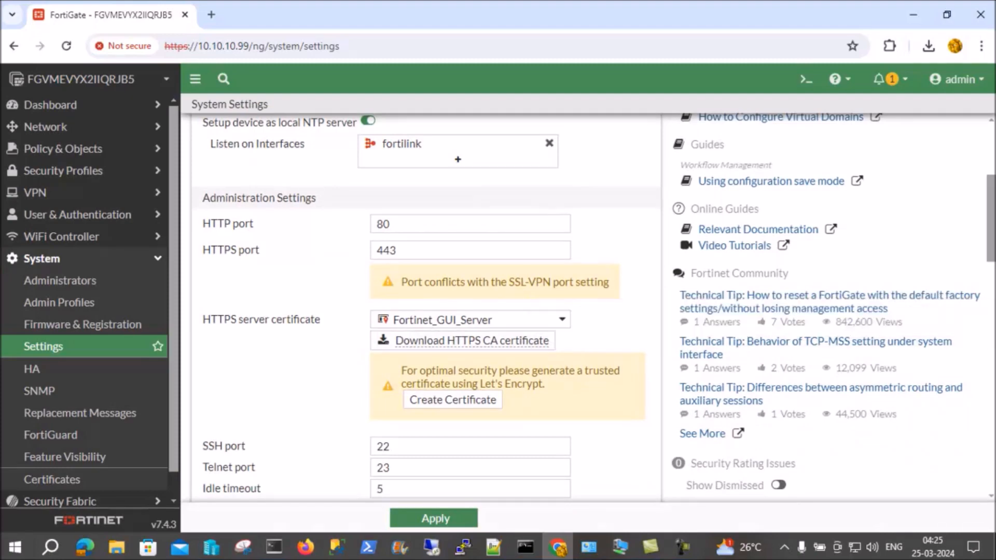
scroll(425, 312, "down", 10)
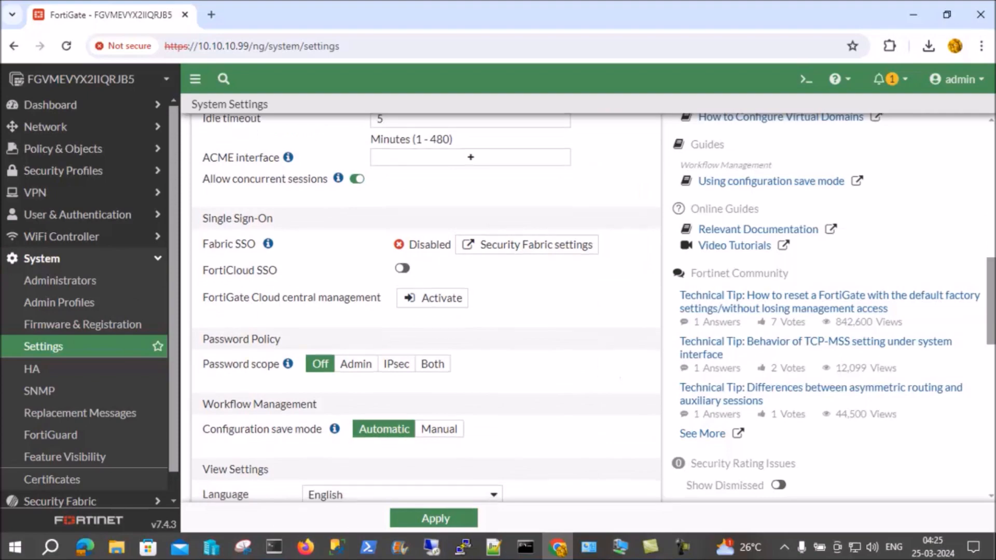
scroll(426, 312, "down", 8)
scroll(426, 312, "down", 5)
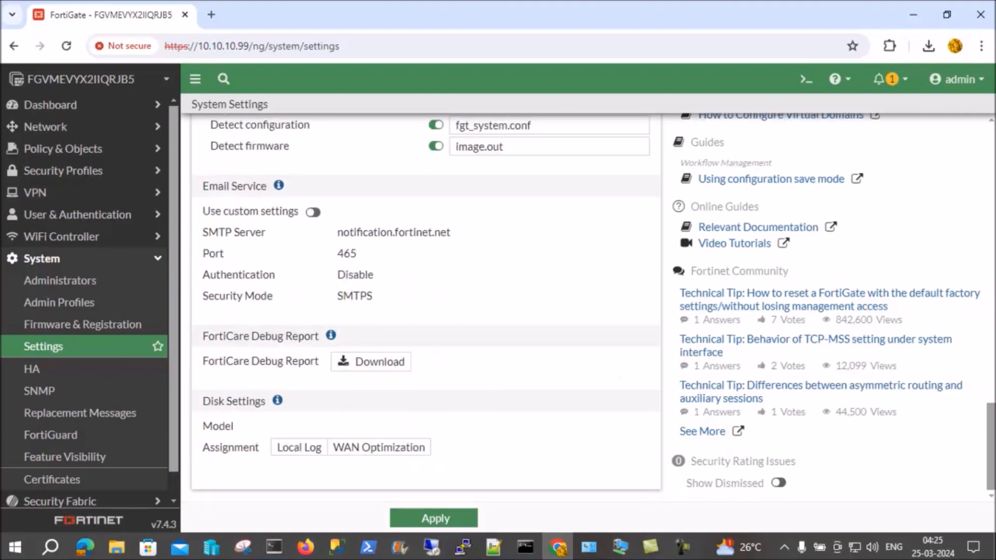
Apply the changed system settings
scroll(425, 312, "up", 20)
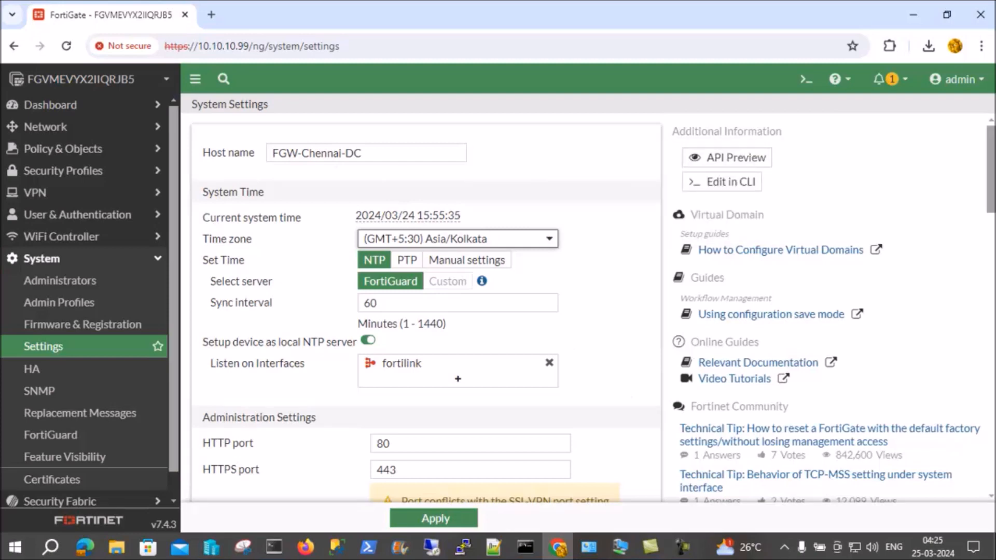
left_click(434, 518)
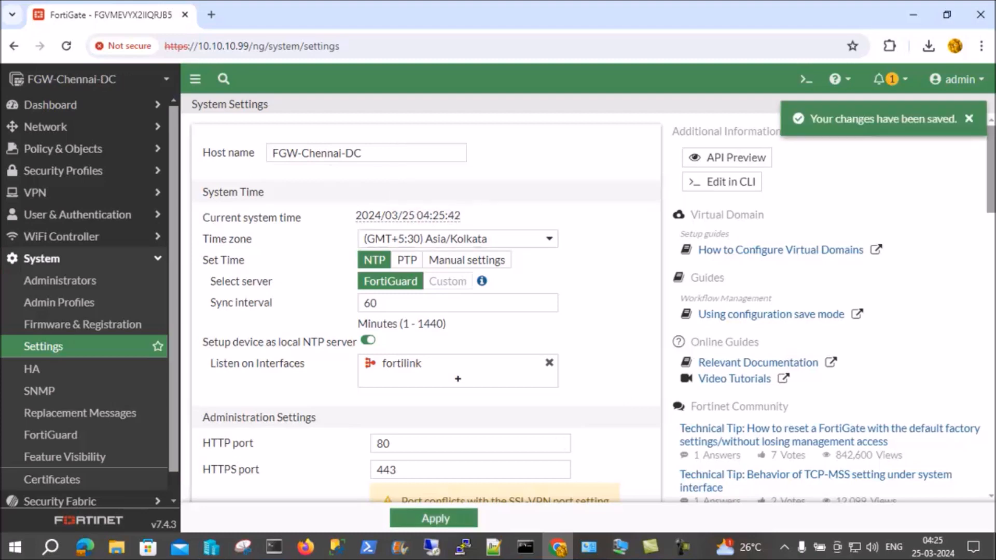
Return to the dashboard Status page to check the System Information widget
left_click(51, 105)
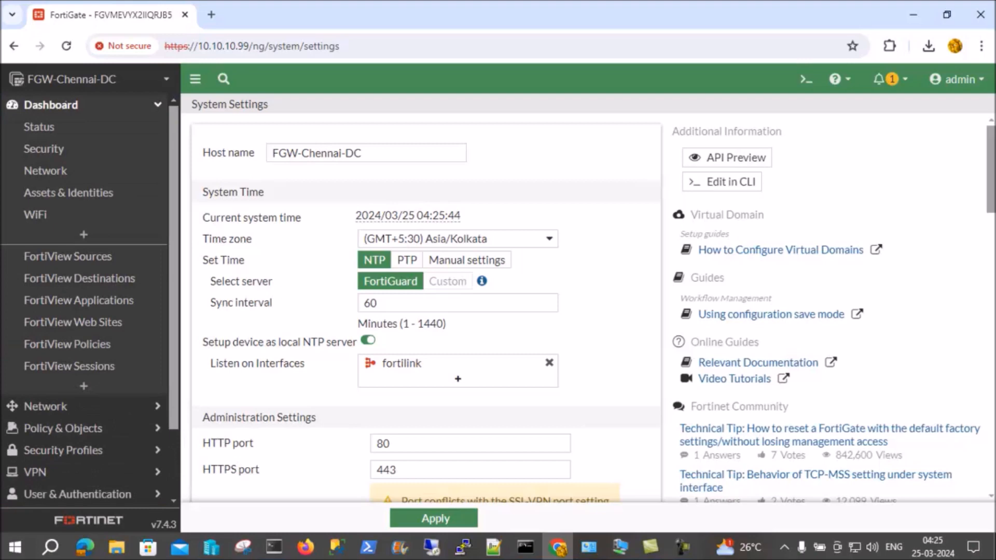
left_click(39, 126)
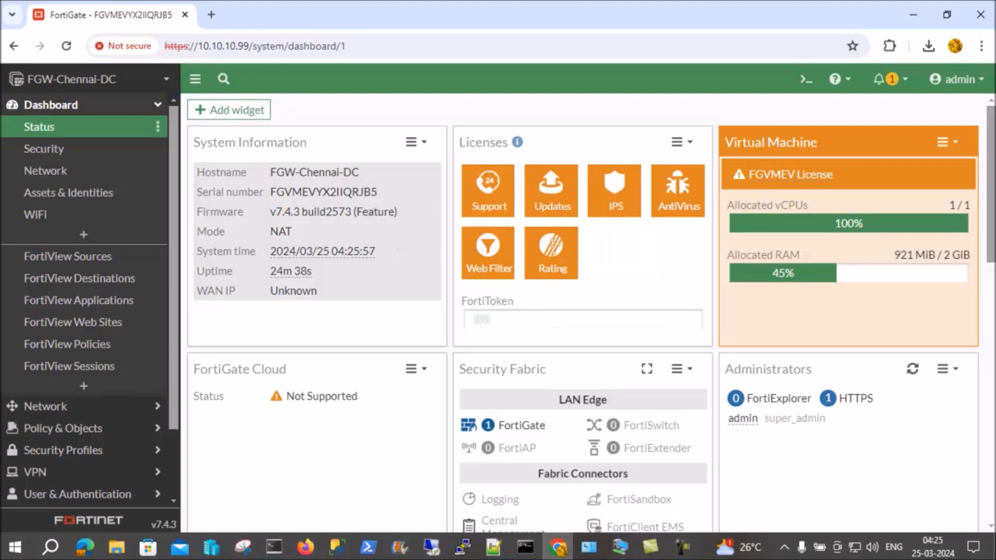
mouse_move(351, 252)
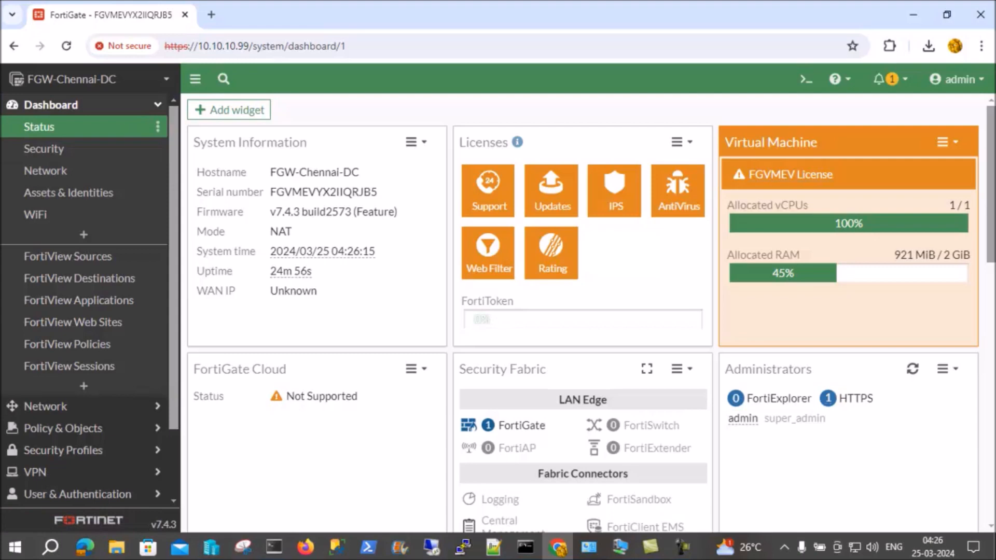
left_click(50, 105)
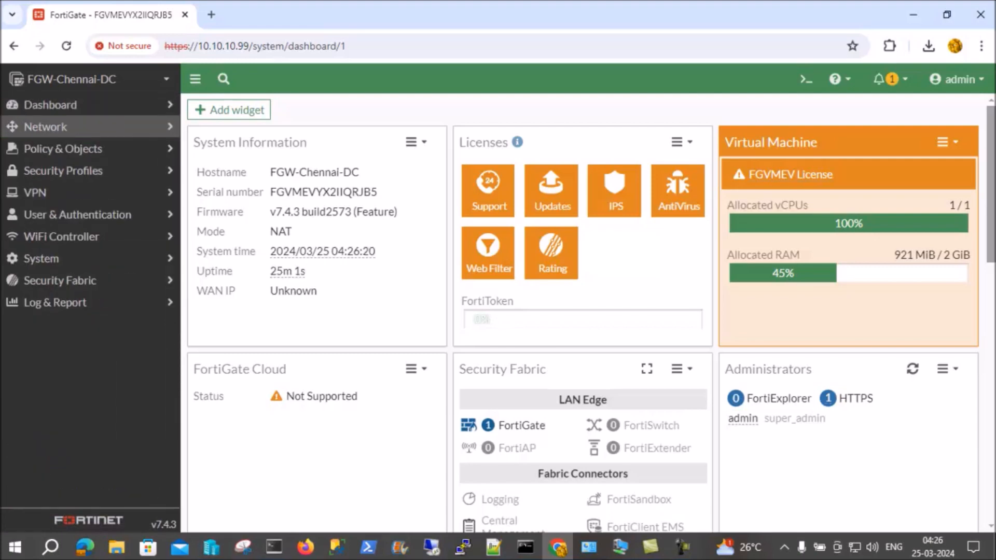
Edit interface port1 from the Network Interfaces list, setting its alias to WAN and its role to WAN
left_click(45, 127)
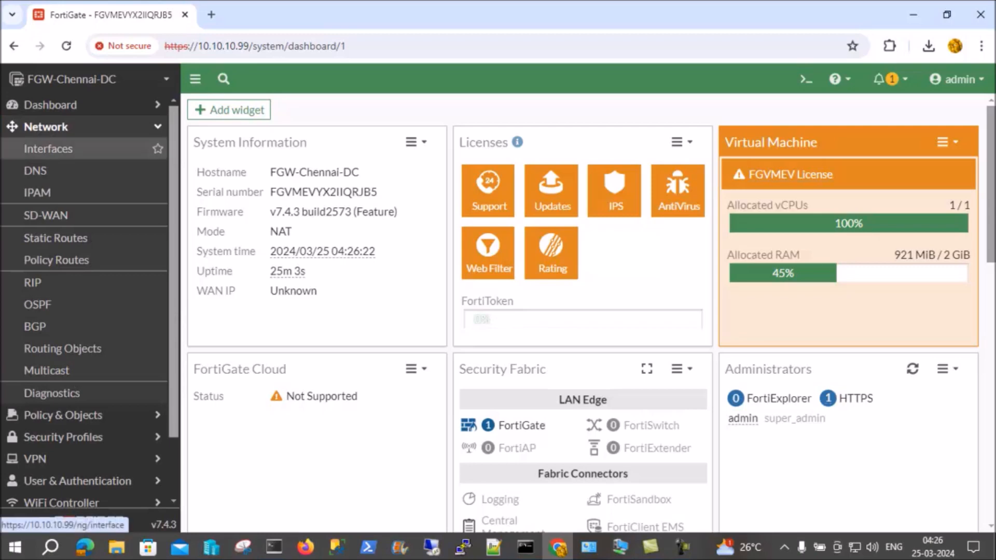
left_click(47, 148)
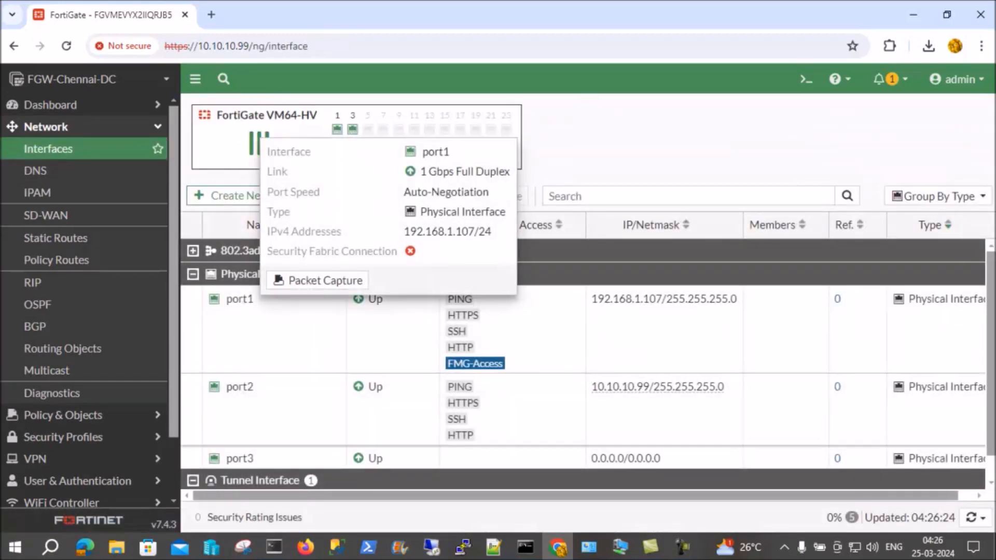
mouse_move(239, 387)
mouse_move(239, 458)
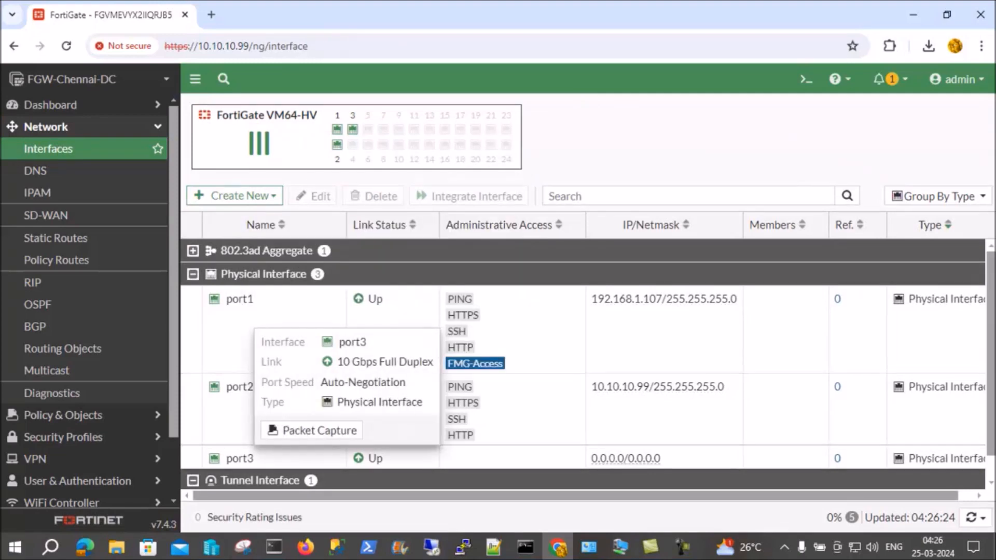
mouse_move(337, 129)
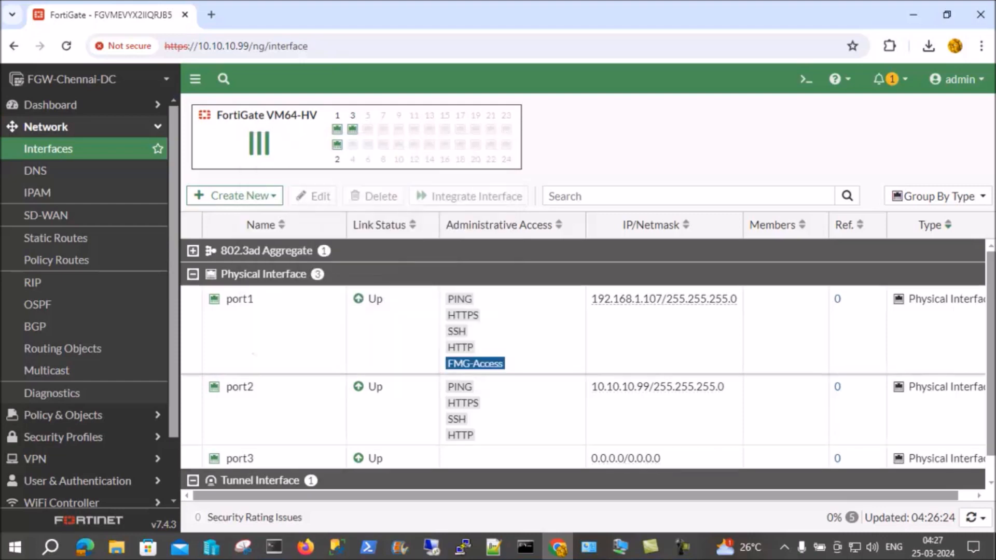
mouse_move(239, 300)
left_click(240, 300)
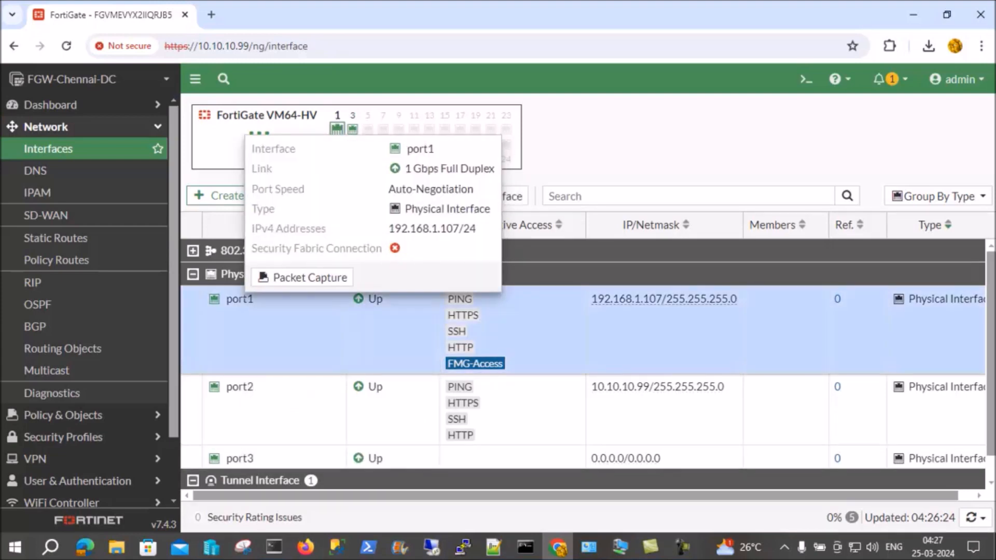
right_click(258, 298)
left_click(289, 326)
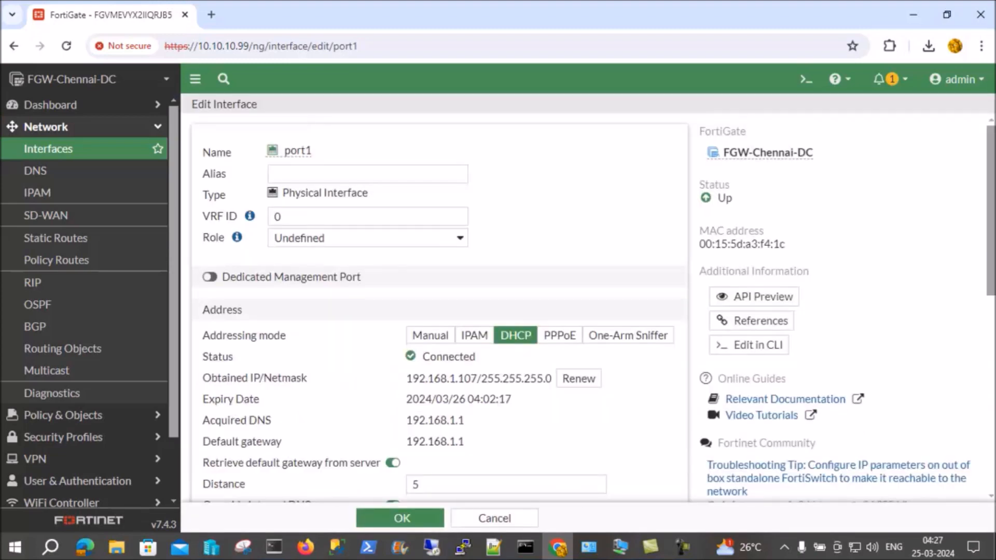
mouse_move(299, 151)
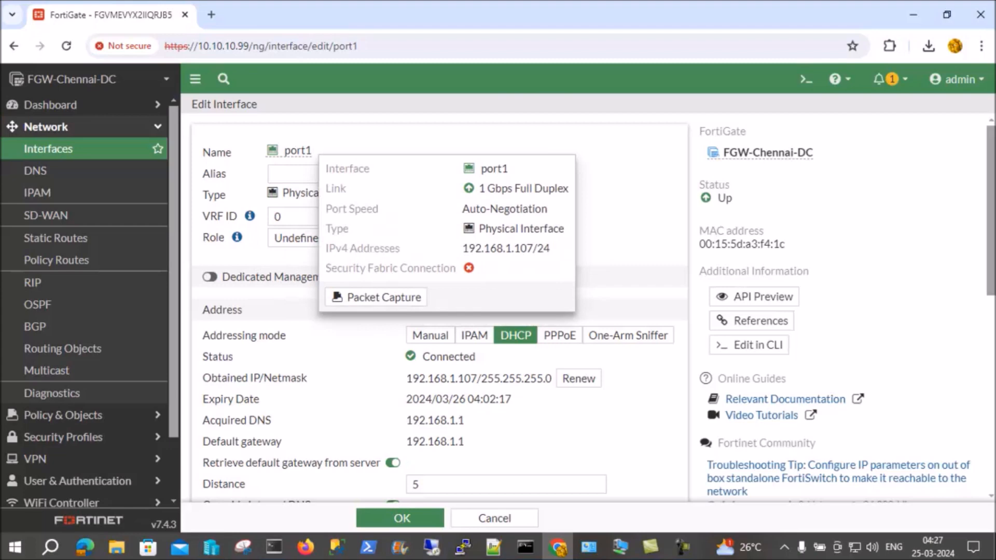
left_click(322, 174)
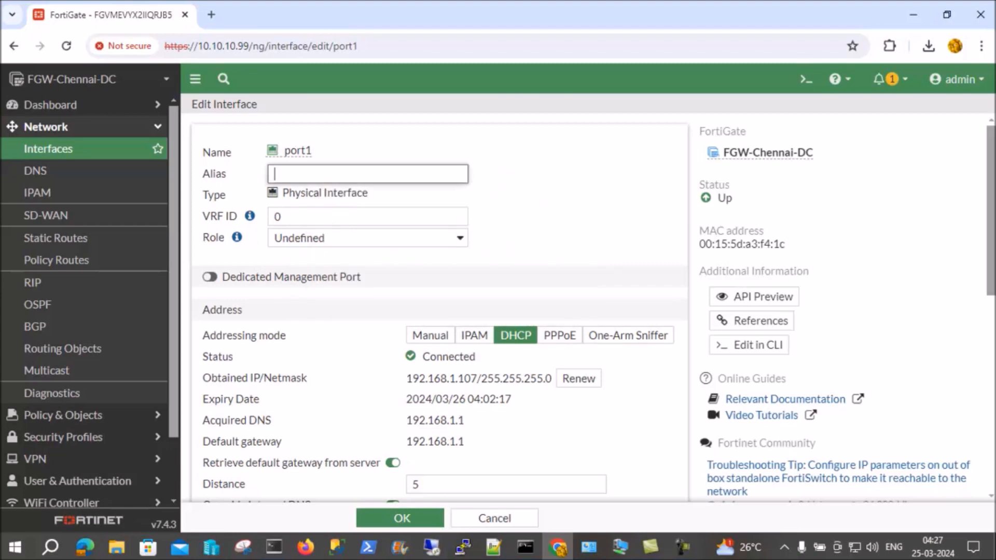
mouse_move(300, 151)
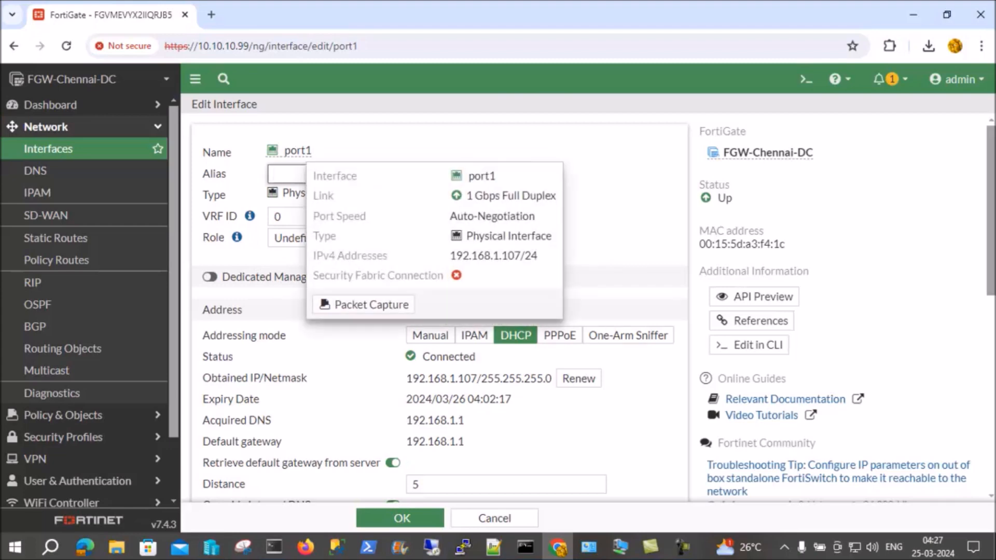
type("WAN")
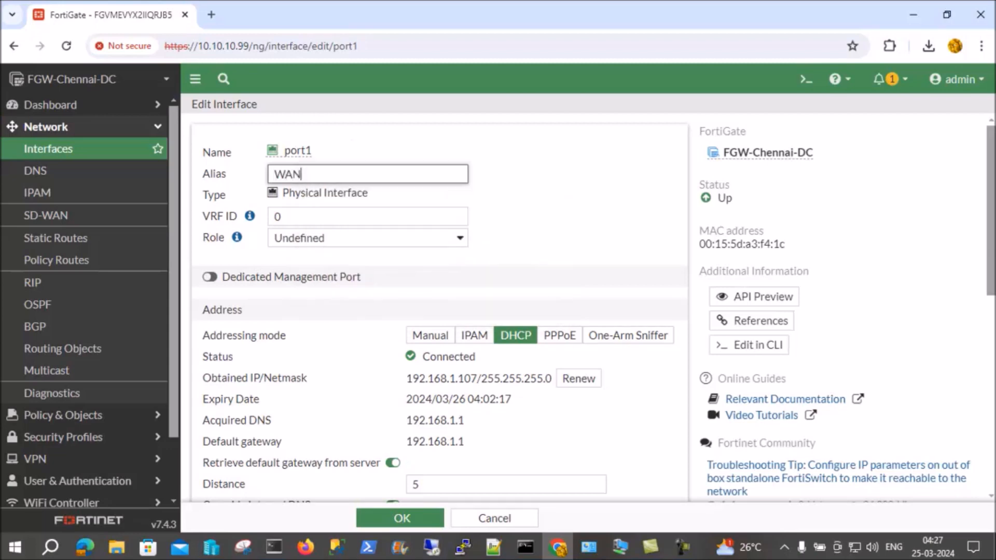
left_click(352, 140)
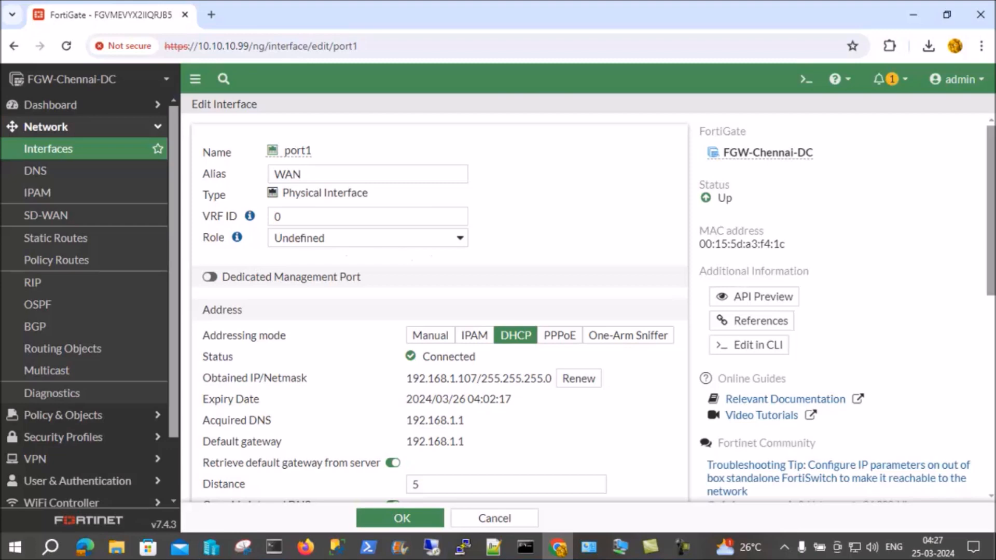
left_click(395, 238)
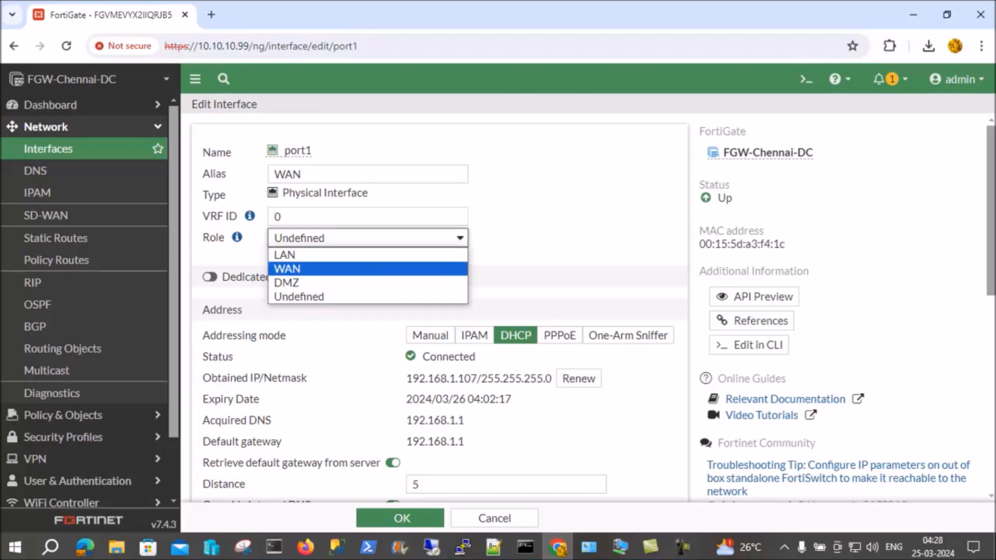
key("Return")
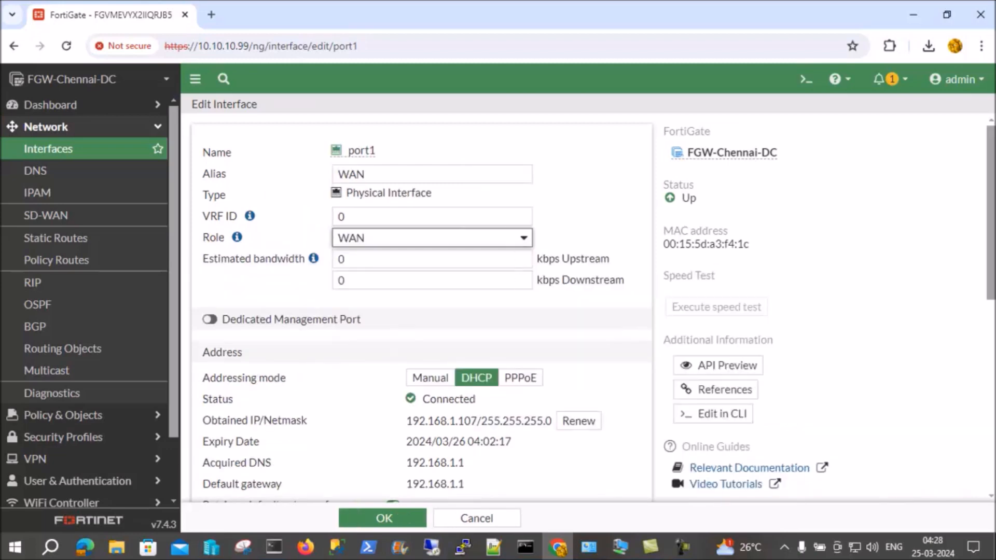
Review port1's remaining interface settings and save the interface
scroll(420, 306, "down", 3)
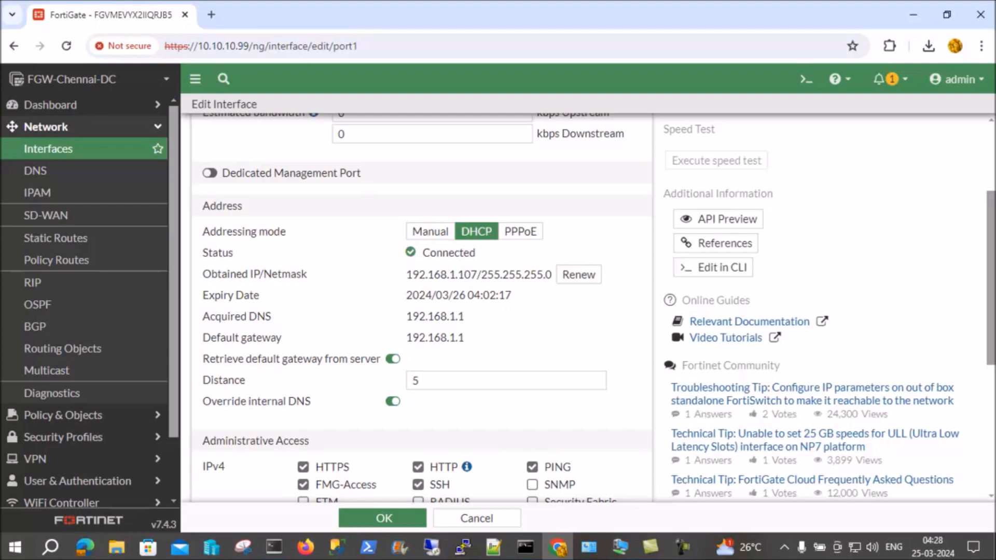
scroll(594, 308, "up", 3)
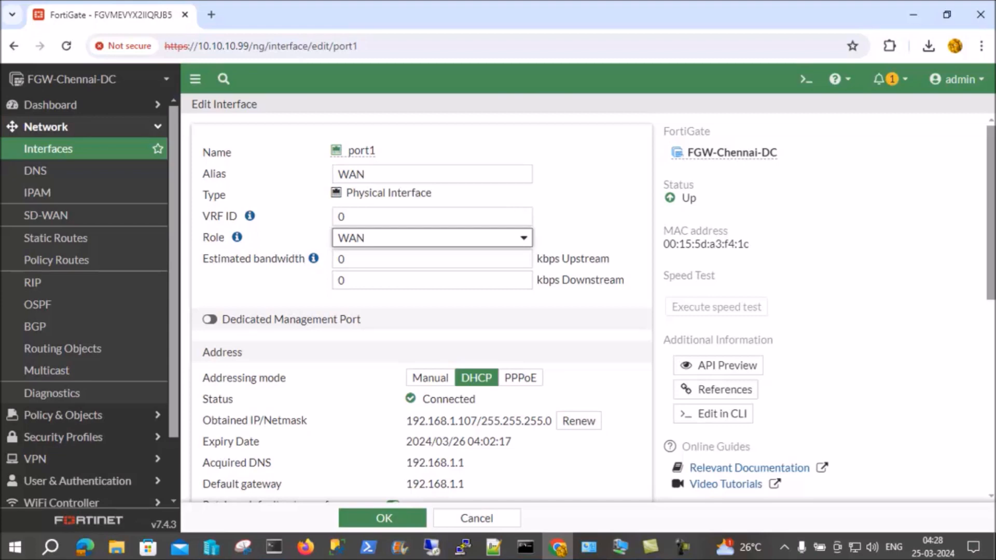
scroll(422, 306, "down", 4)
scroll(421, 306, "down", 4)
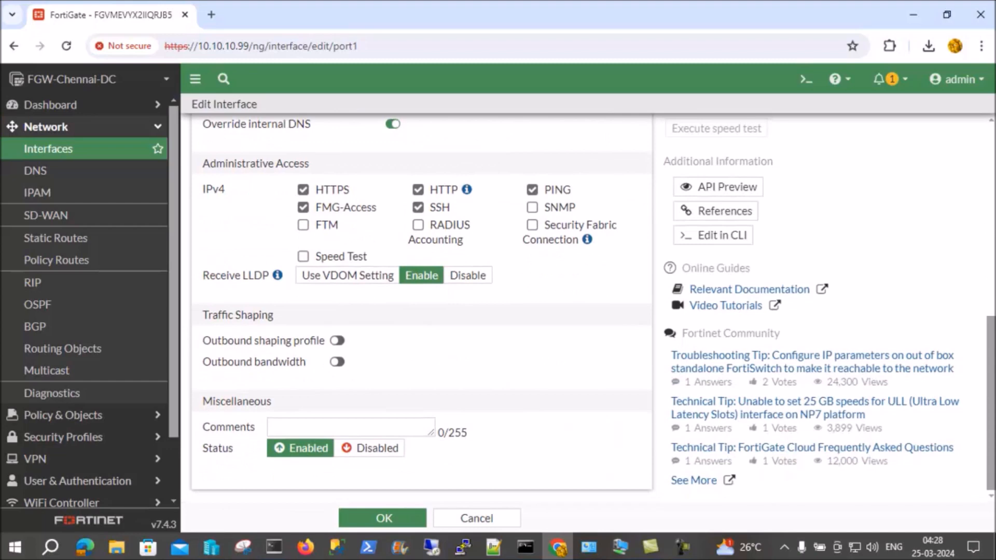
scroll(422, 306, "up", 4)
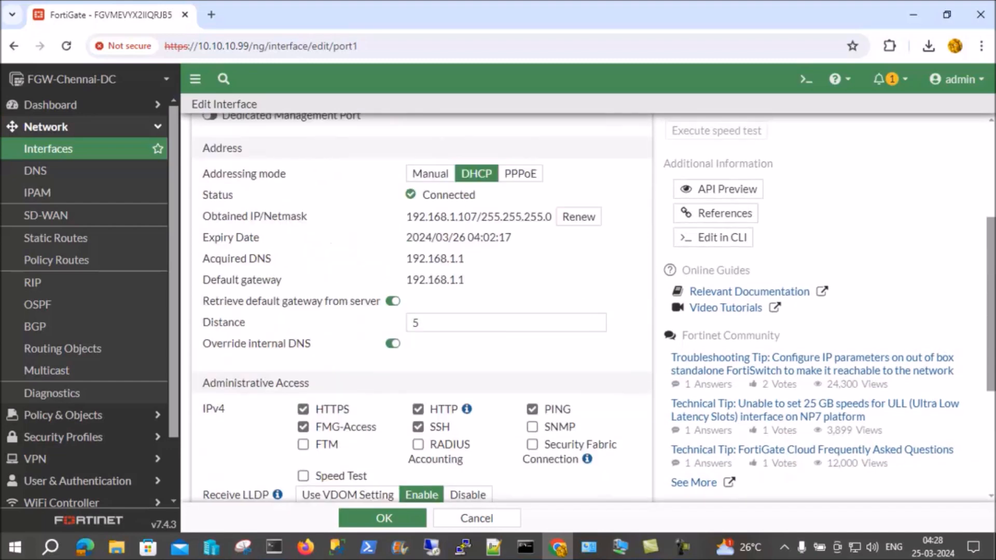
scroll(421, 306, "down", 3)
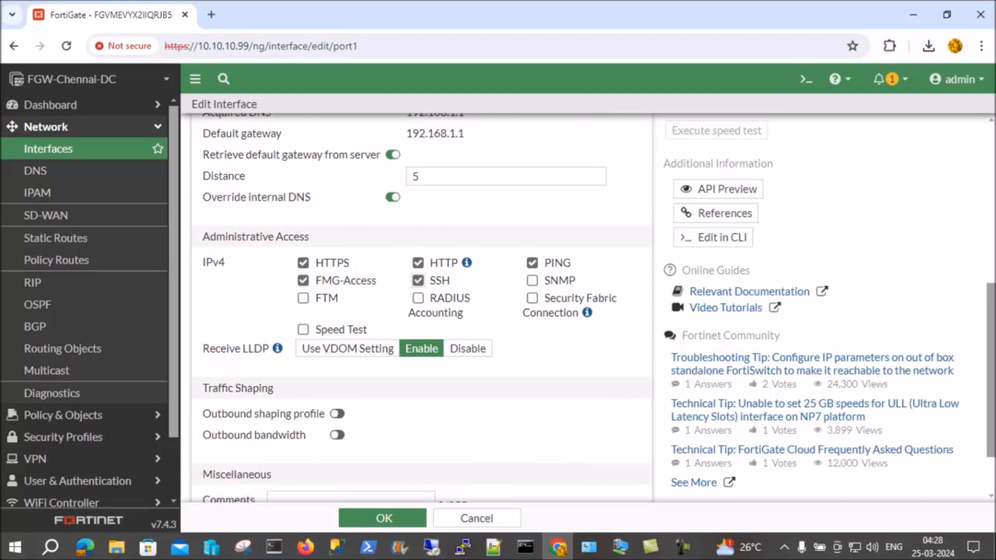
scroll(421, 306, "up", 4)
scroll(421, 306, "up", 3)
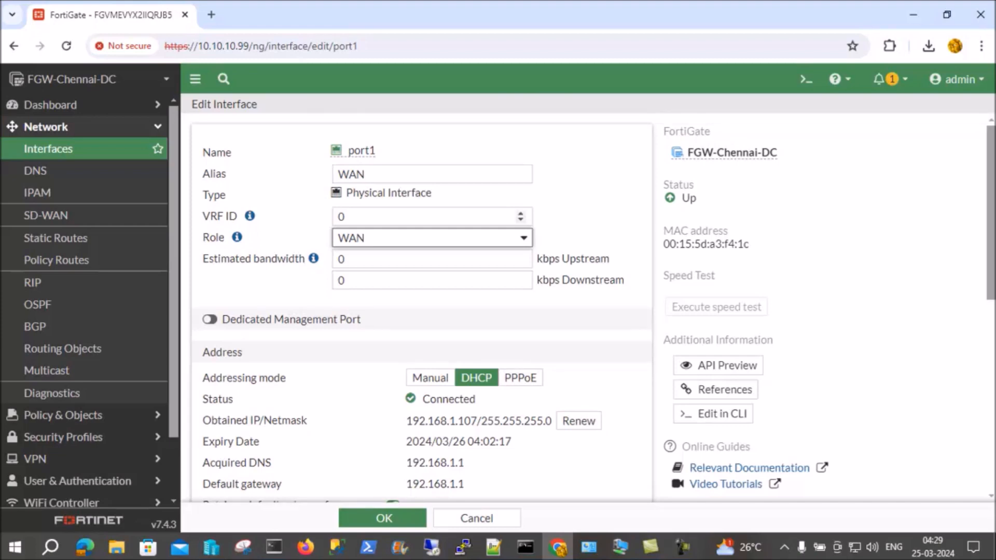
scroll(421, 311, "down", 4)
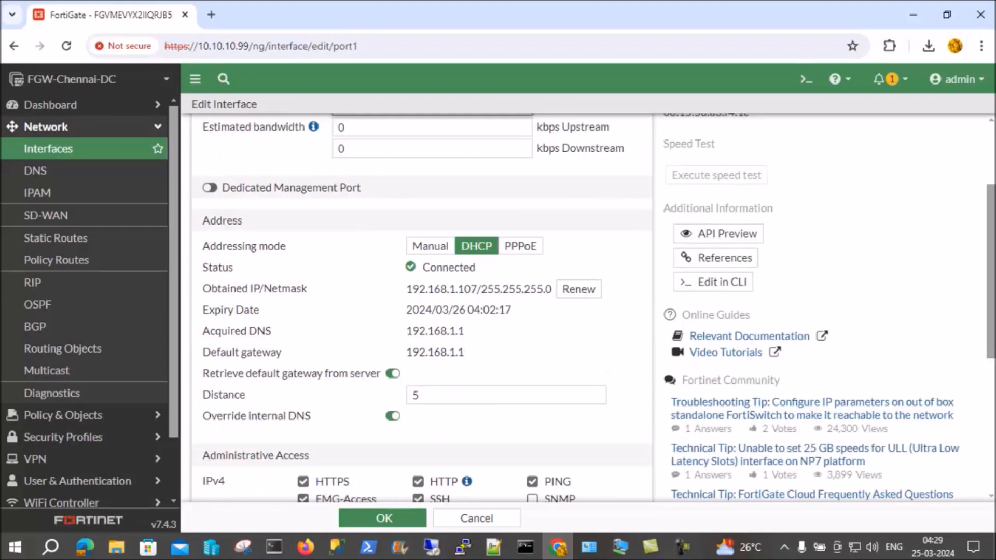
left_click(403, 518)
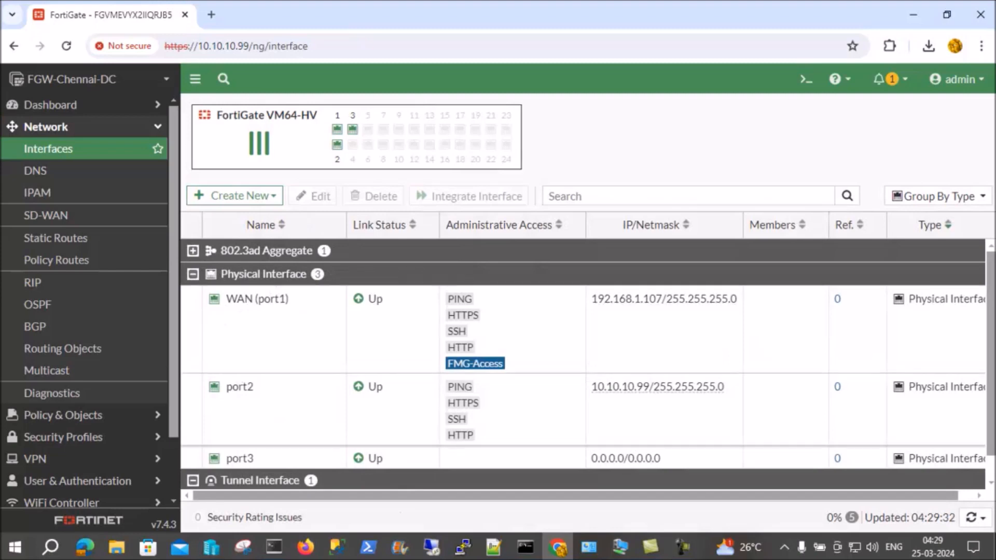
Edit interface port2, setting its alias to LAN and its role to LAN
mouse_move(240, 387)
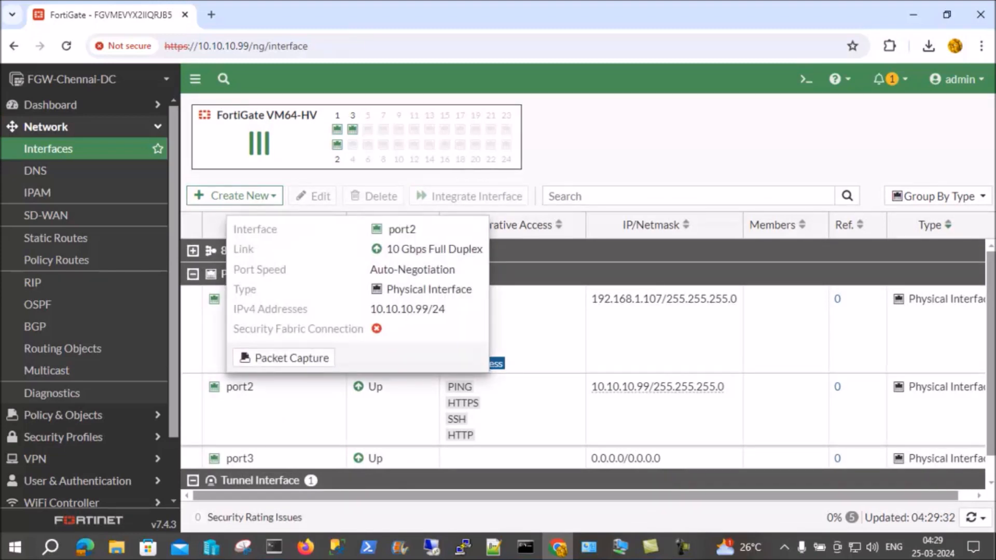
left_click(240, 387)
right_click(242, 387)
left_click(271, 414)
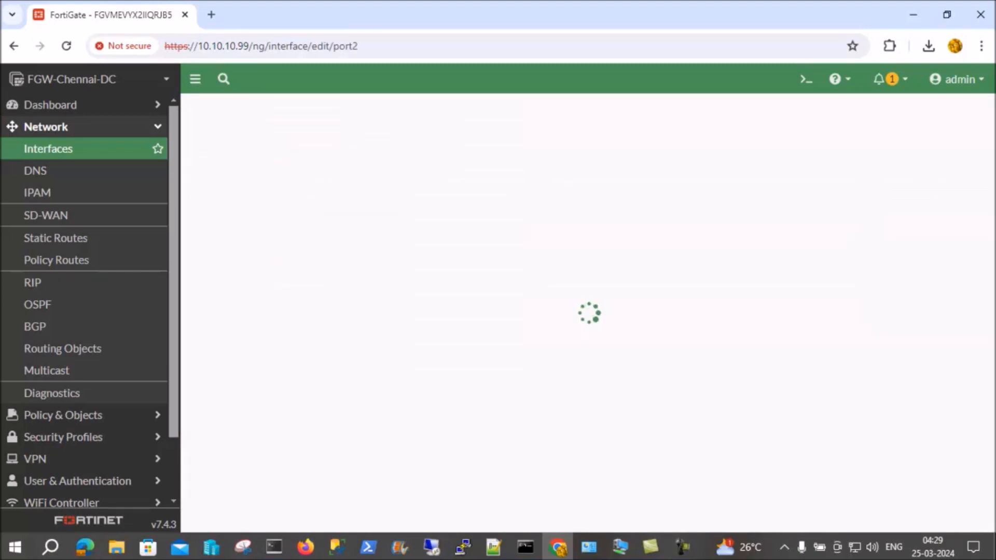
left_click(368, 174)
type("LAN")
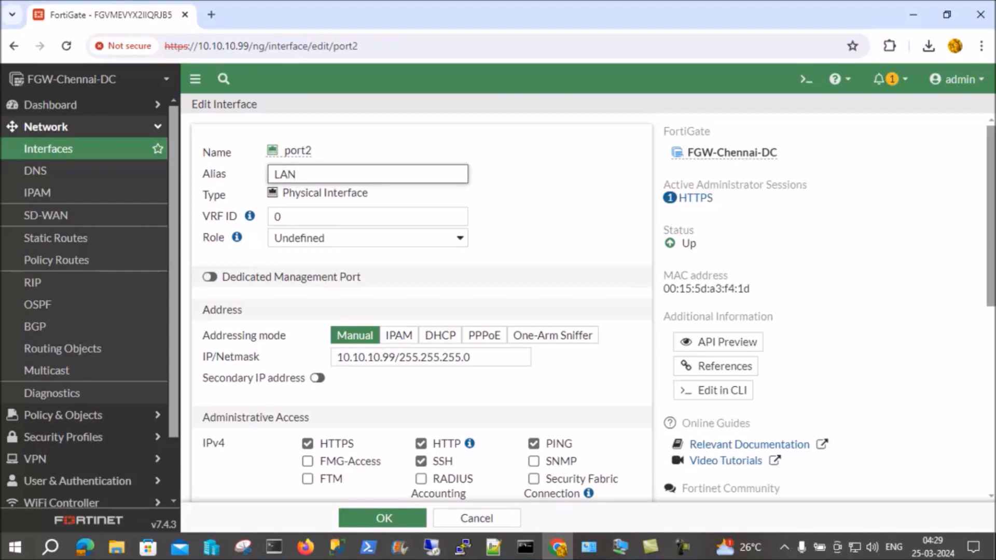
left_click(368, 238)
left_click(368, 255)
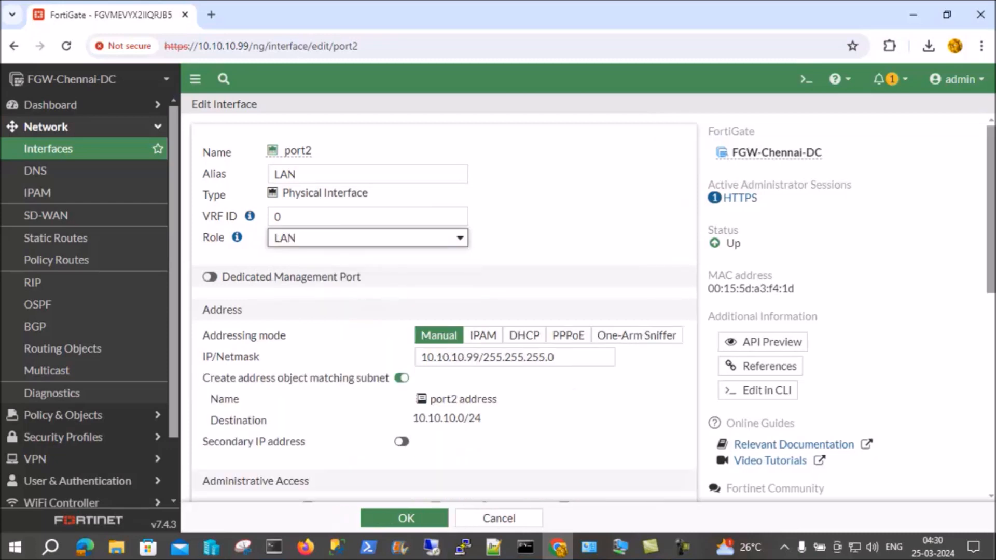
Review port2's remaining interface settings and save the interface
scroll(444, 311, "down", 2)
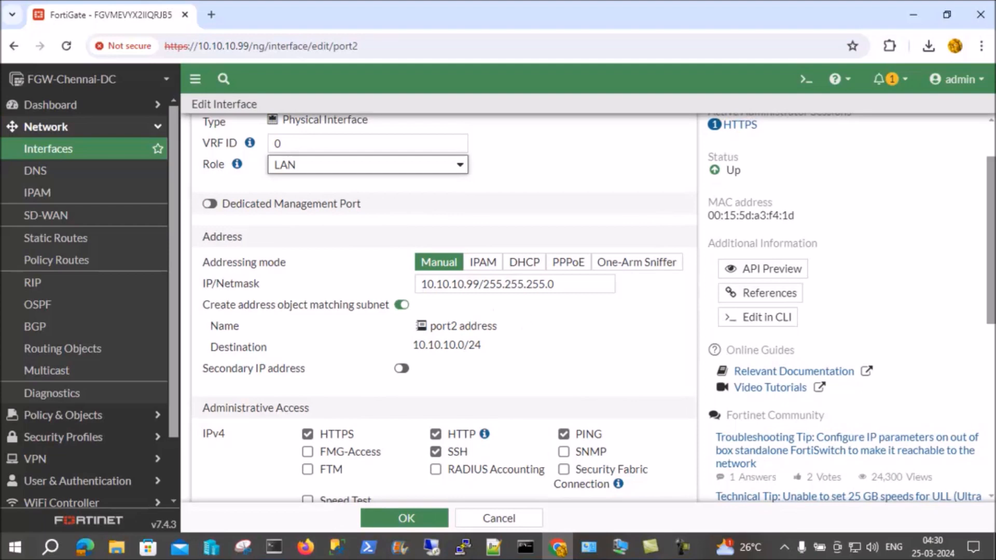
scroll(444, 312, "down", 2)
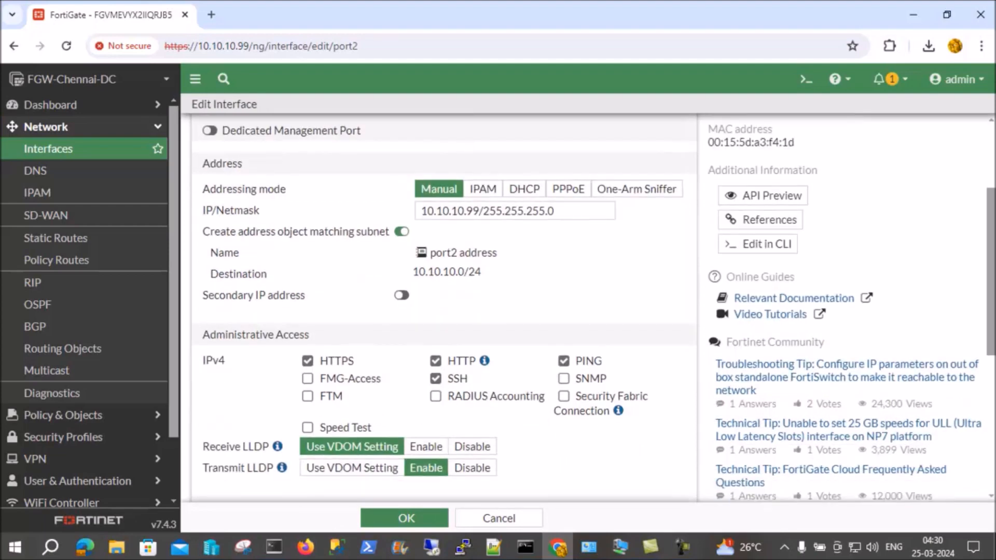
scroll(444, 311, "down", 4)
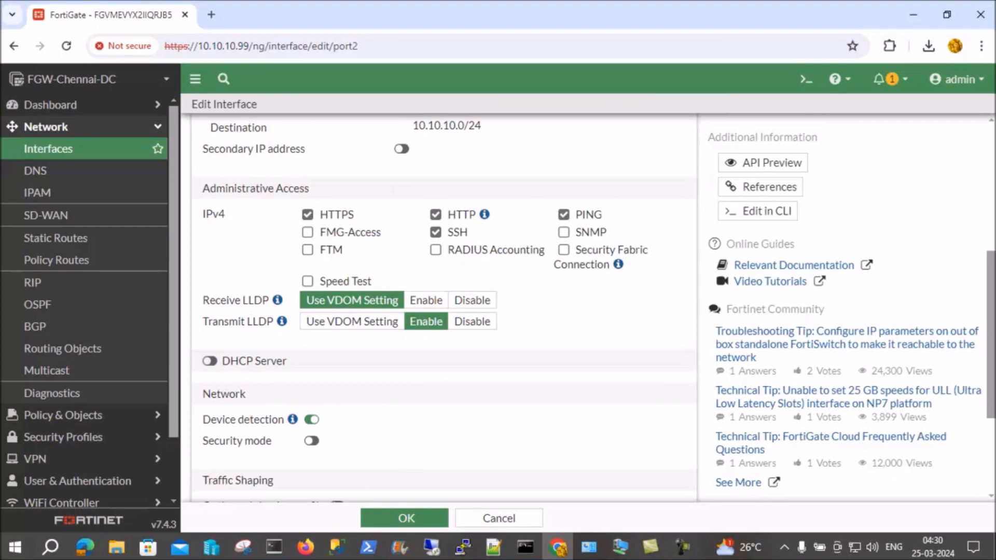
scroll(444, 311, "down", 3)
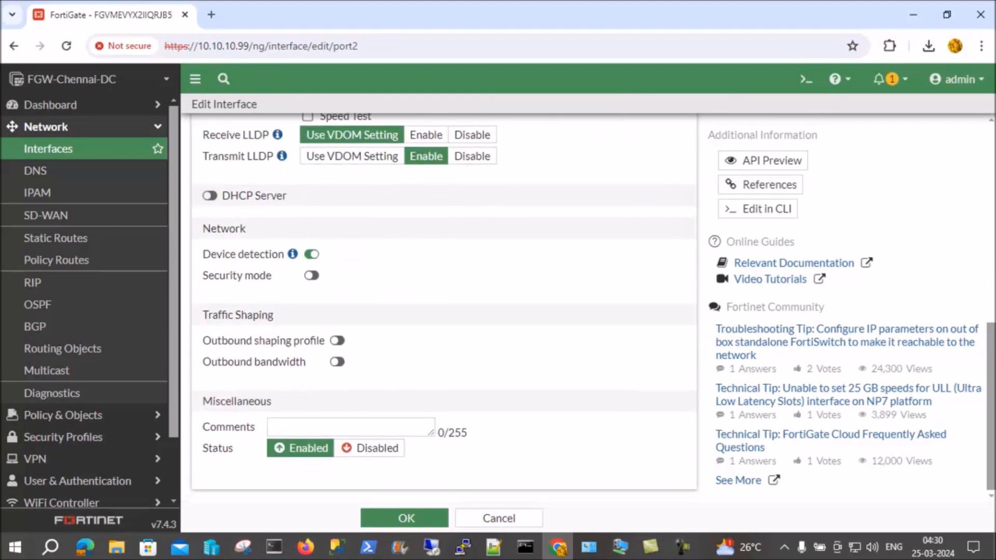
scroll(443, 312, "up", 10)
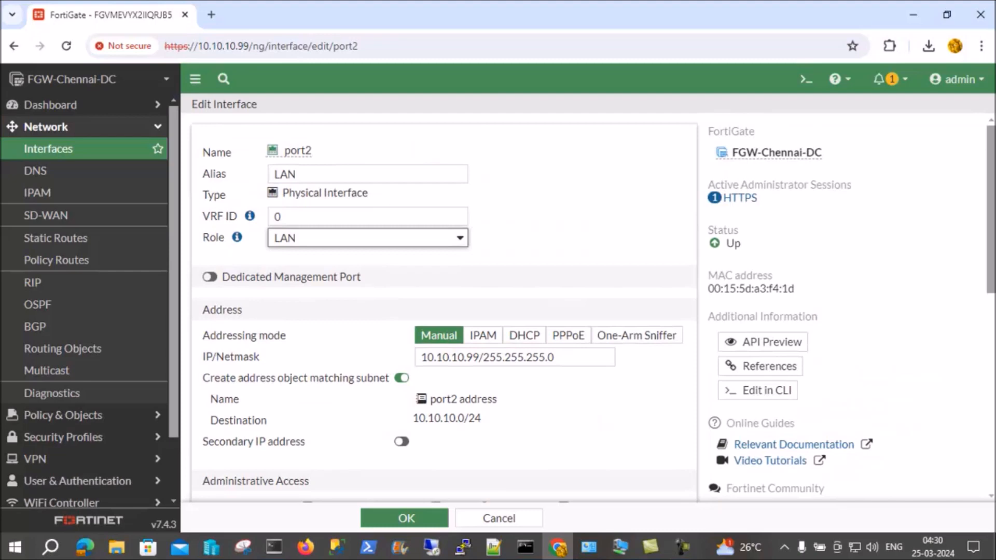
scroll(443, 312, "down", 10)
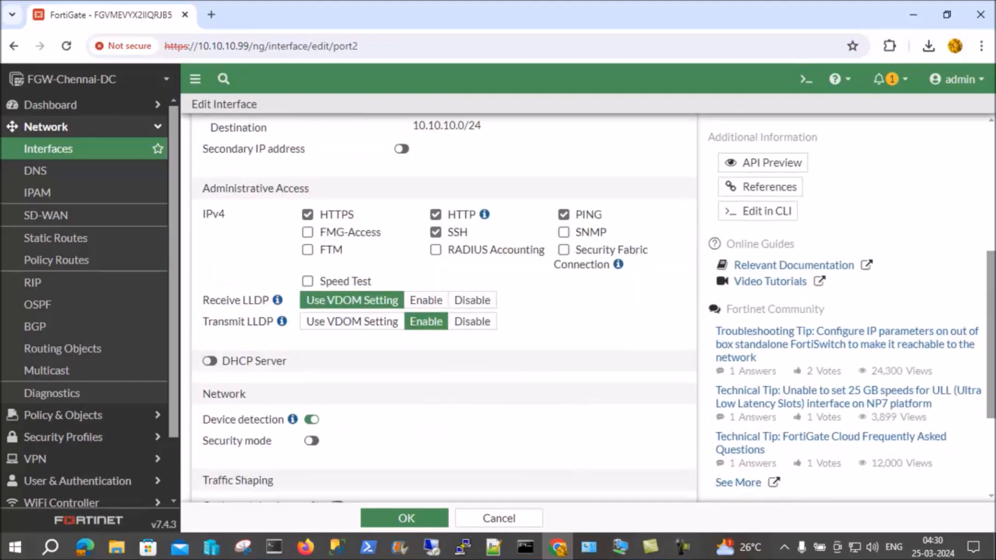
left_click(405, 518)
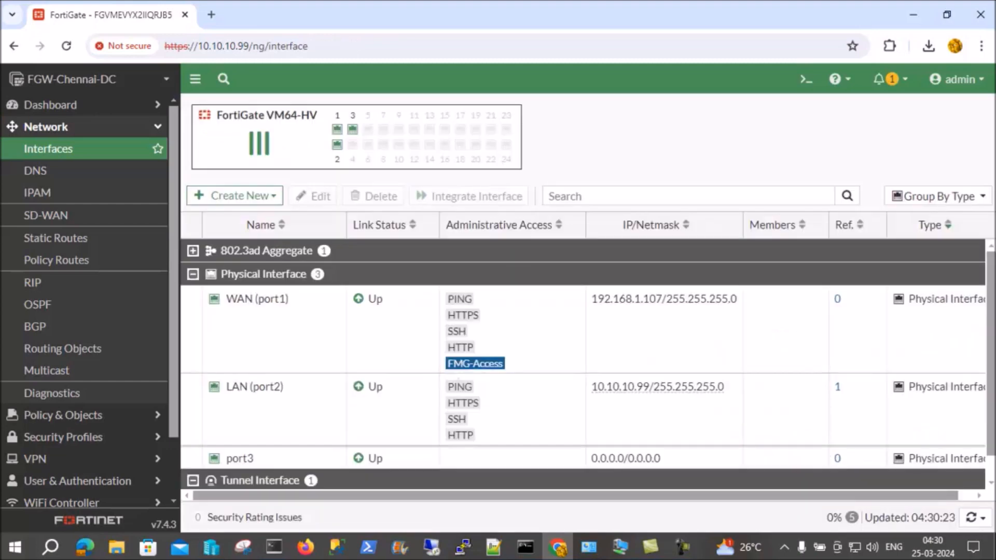
Edit interface port3, setting its alias to DMZ and its role to DMZ
scroll(519, 373, "down", 1)
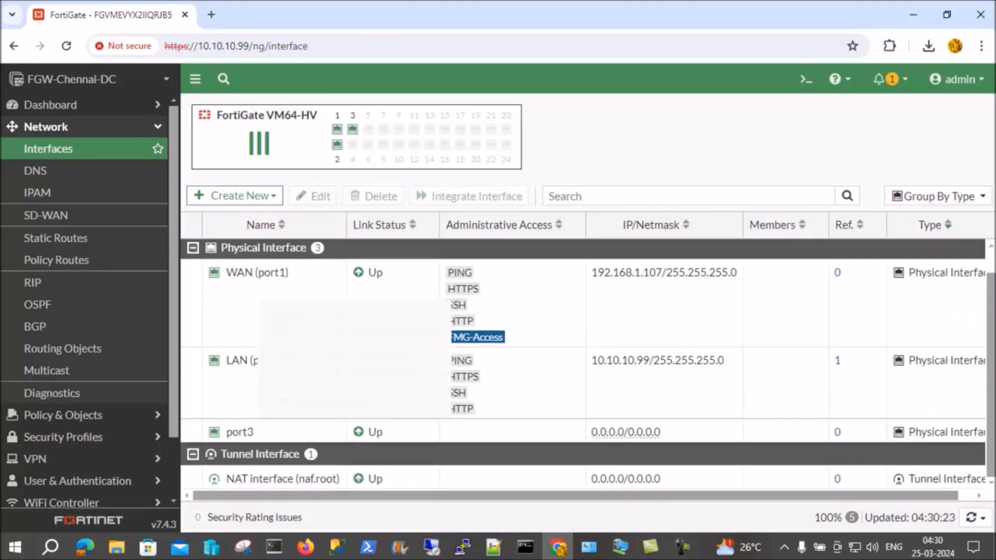
left_click(240, 433)
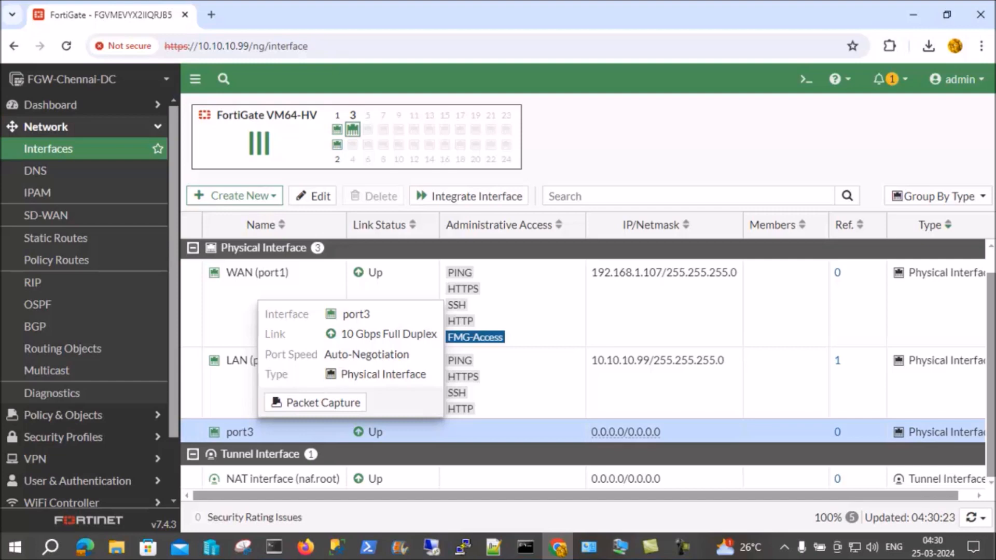
right_click(252, 433)
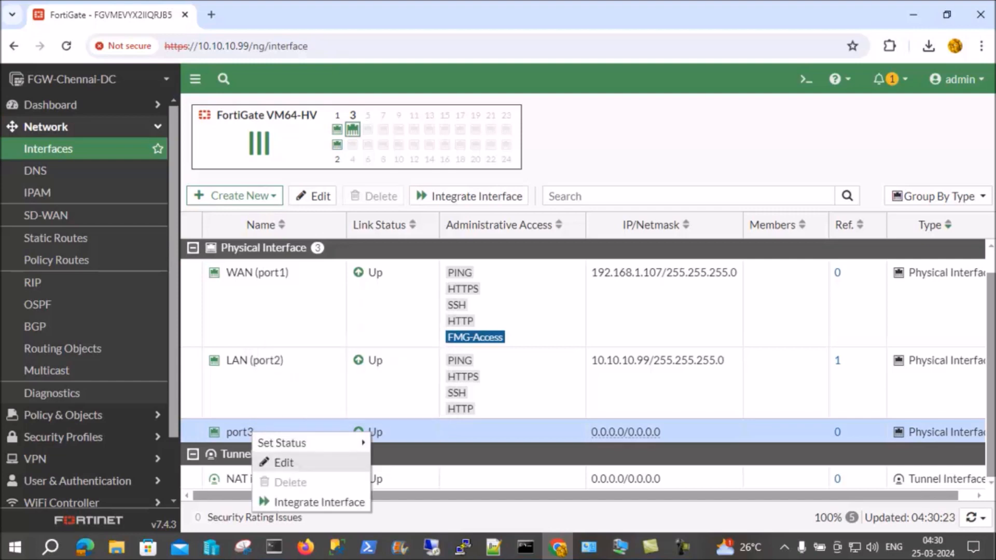
left_click(284, 462)
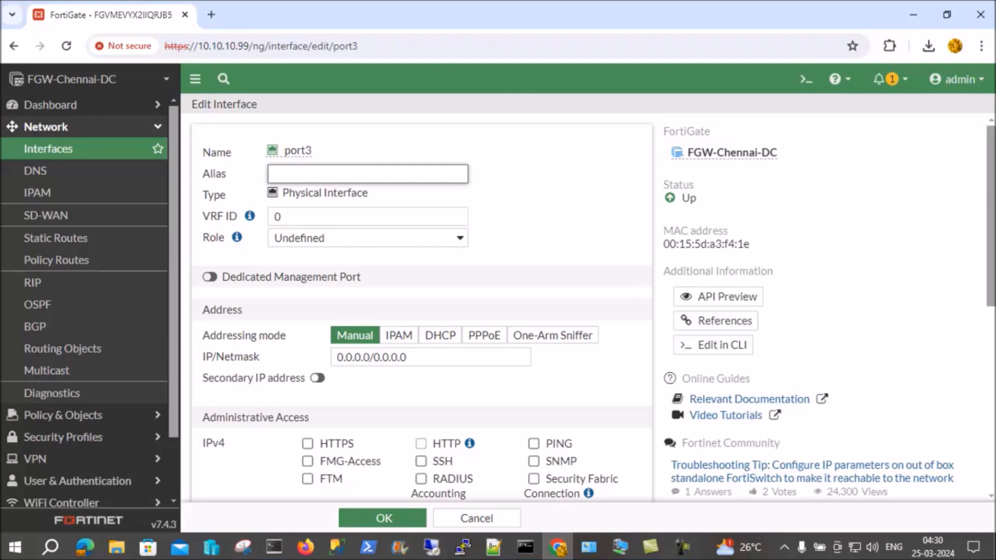
type("d")
key("BackSpace")
scroll(420, 311, "down", 2)
type("D")
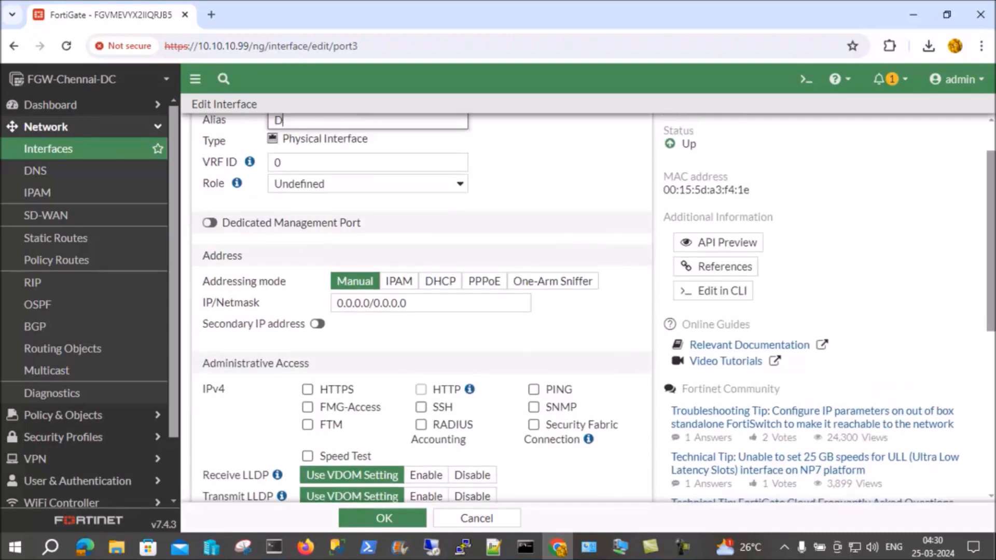
type("MZ")
left_click(368, 184)
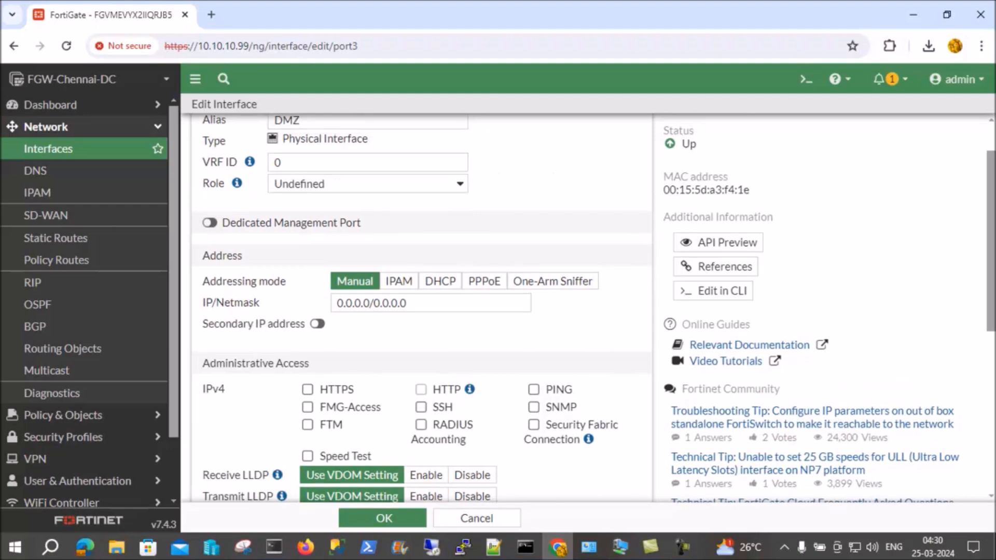
scroll(422, 309, "up", 1)
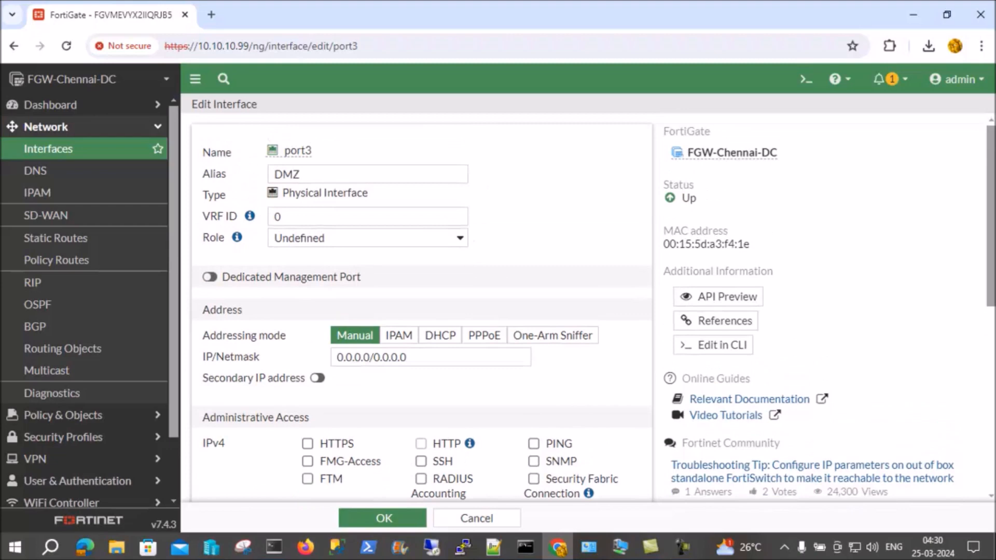
left_click(368, 238)
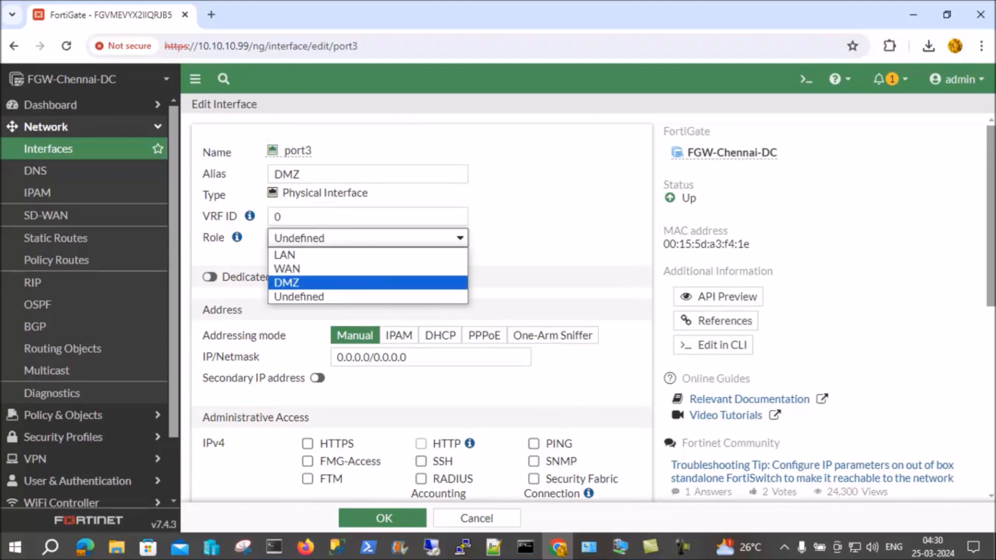
left_click(368, 282)
Review port3's remaining interface settings and save the interface
scroll(444, 306, "down", 3)
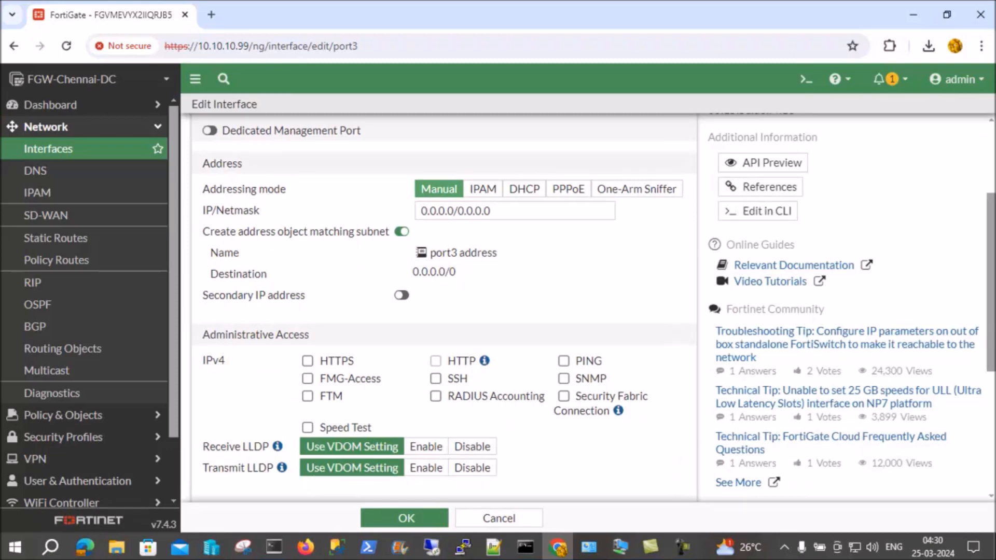
scroll(444, 306, "up", 3)
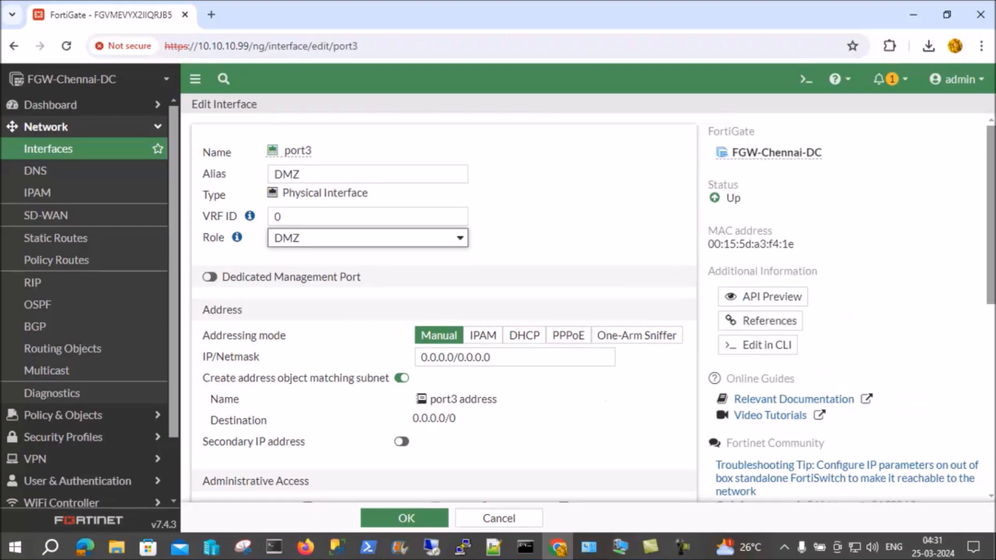
scroll(444, 306, "down", 2)
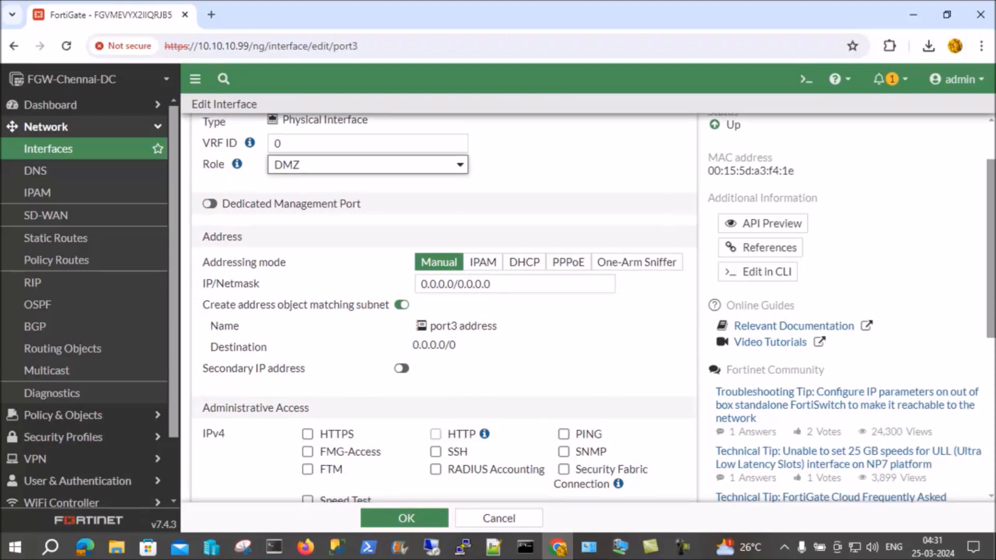
scroll(444, 306, "down", 4)
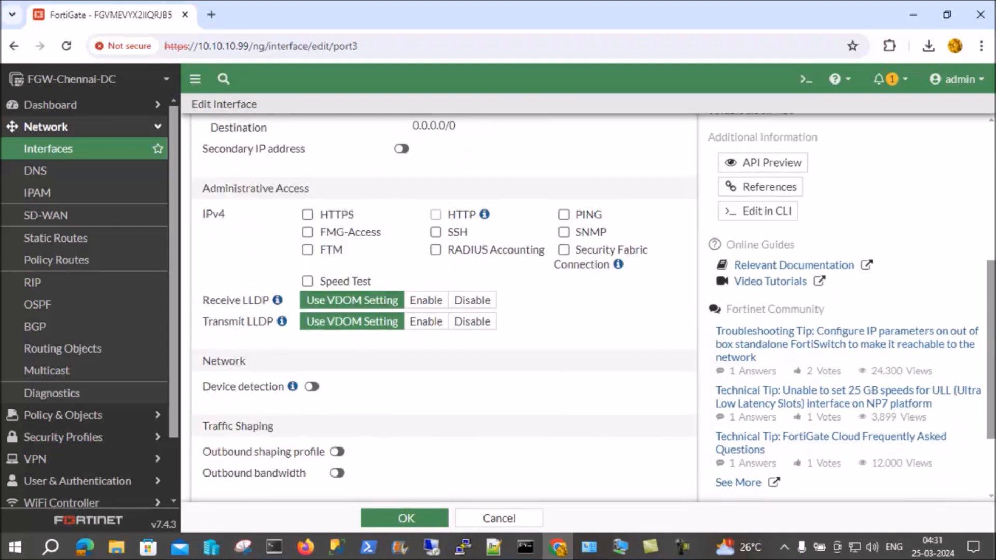
scroll(444, 306, "down", 2)
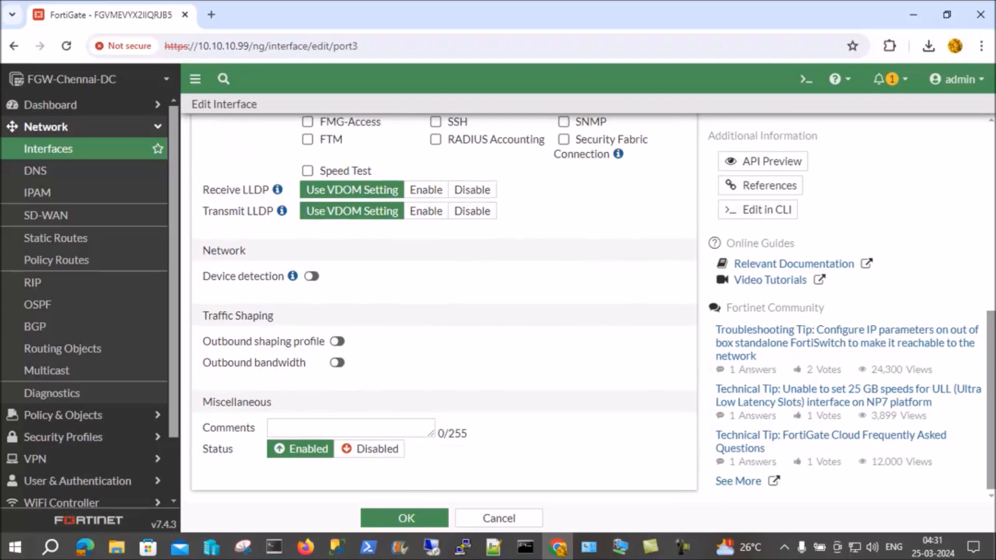
scroll(445, 307, "up", 10)
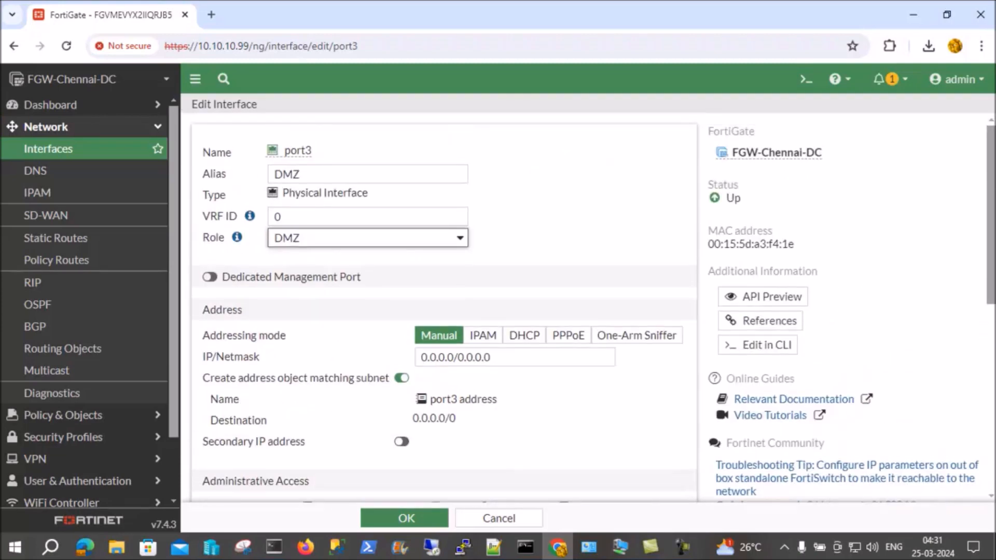
scroll(444, 307, "down", 4)
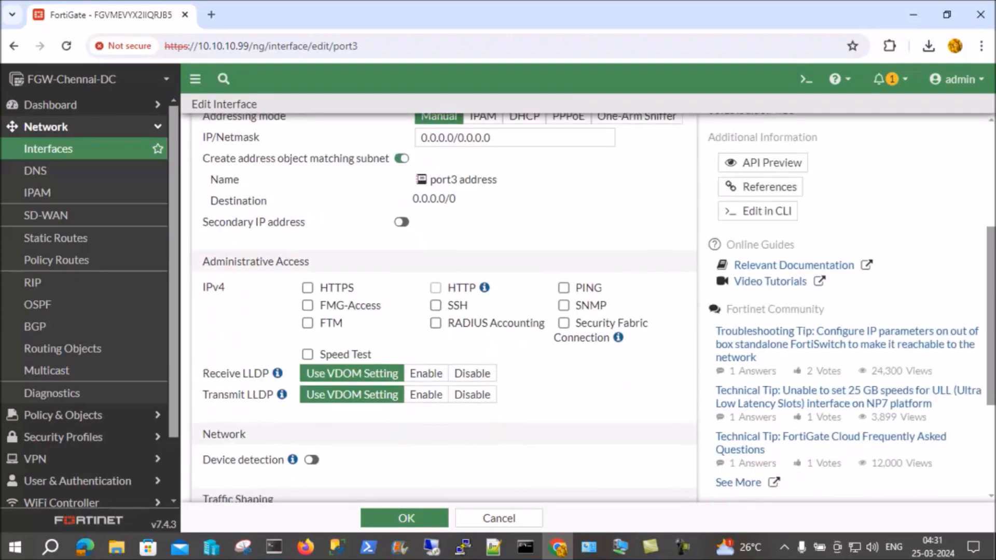
left_click(406, 518)
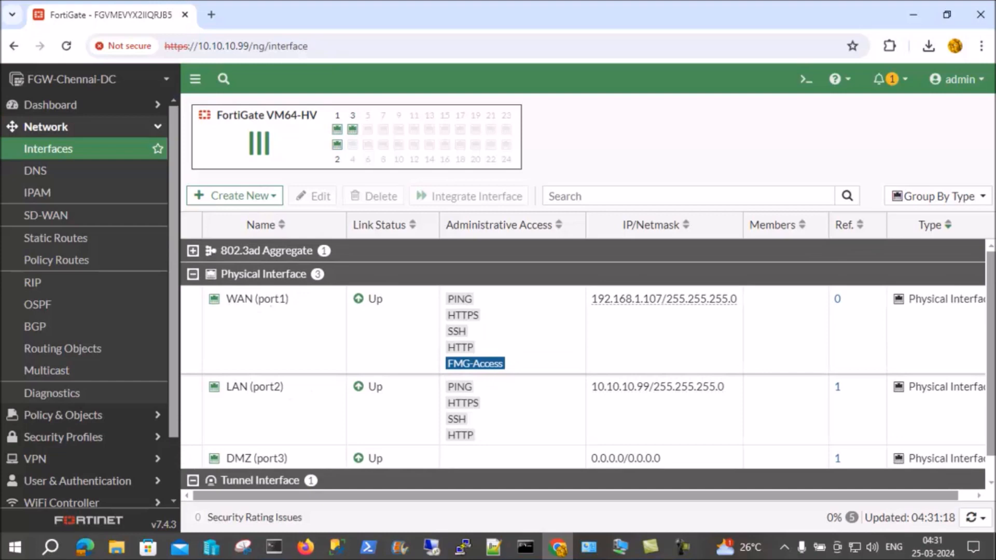
Inspect the summary details of the WAN, LAN and DMZ interfaces in the interface list
mouse_move(274, 299)
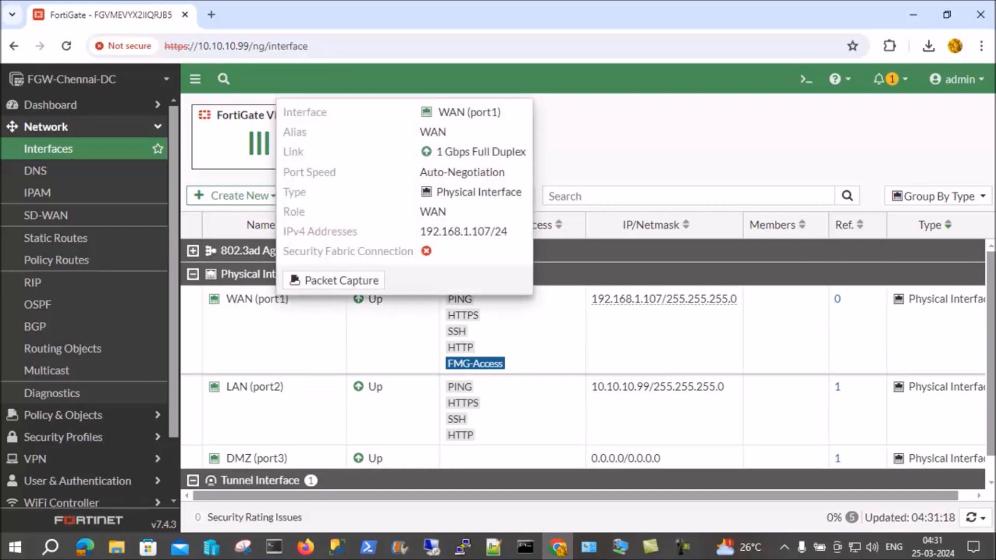
mouse_move(248, 387)
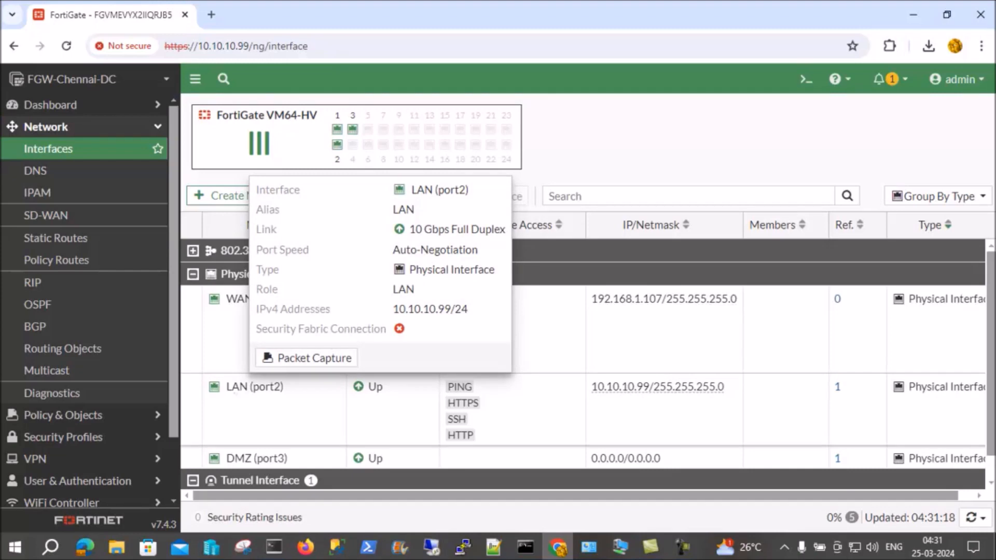
mouse_move(269, 459)
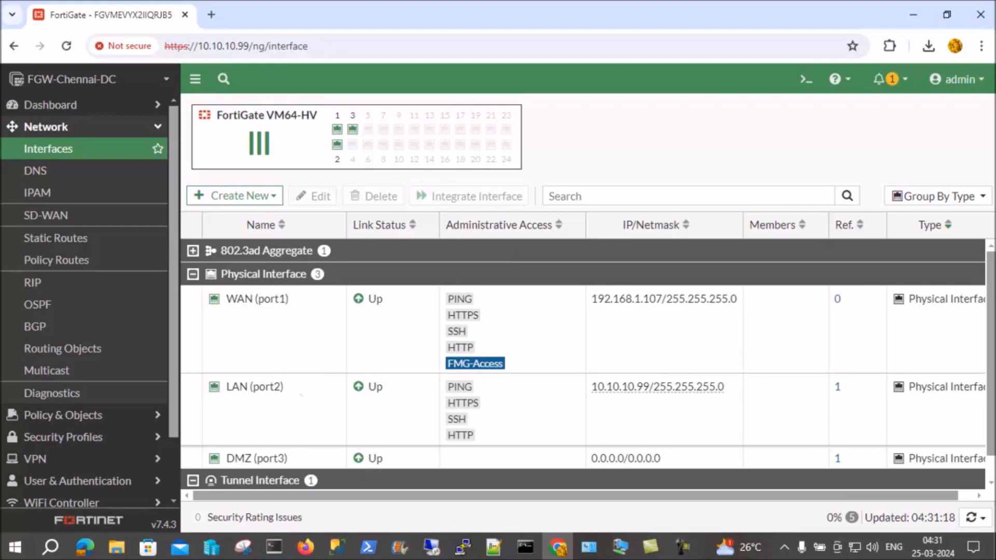
scroll(583, 364, "down", 1)
scroll(583, 364, "up", 1)
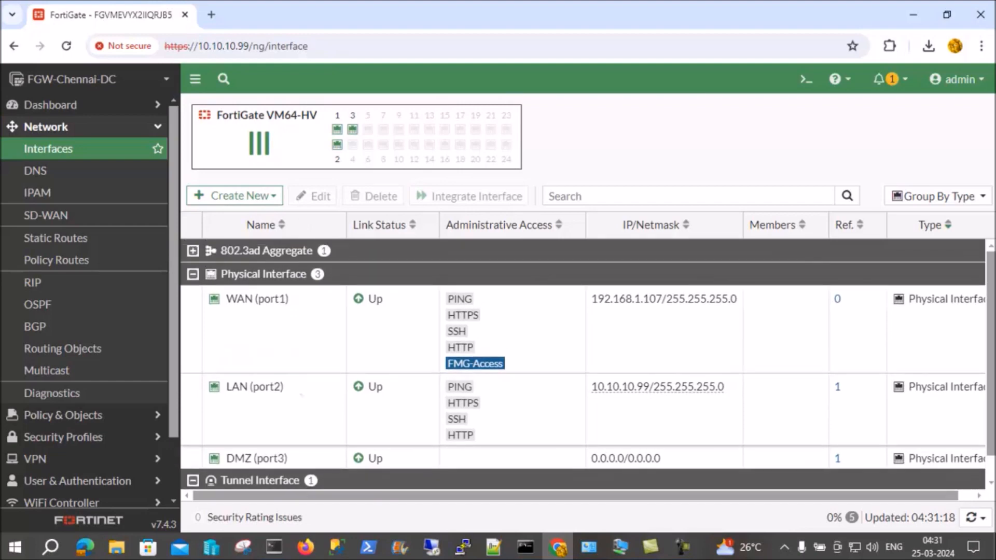